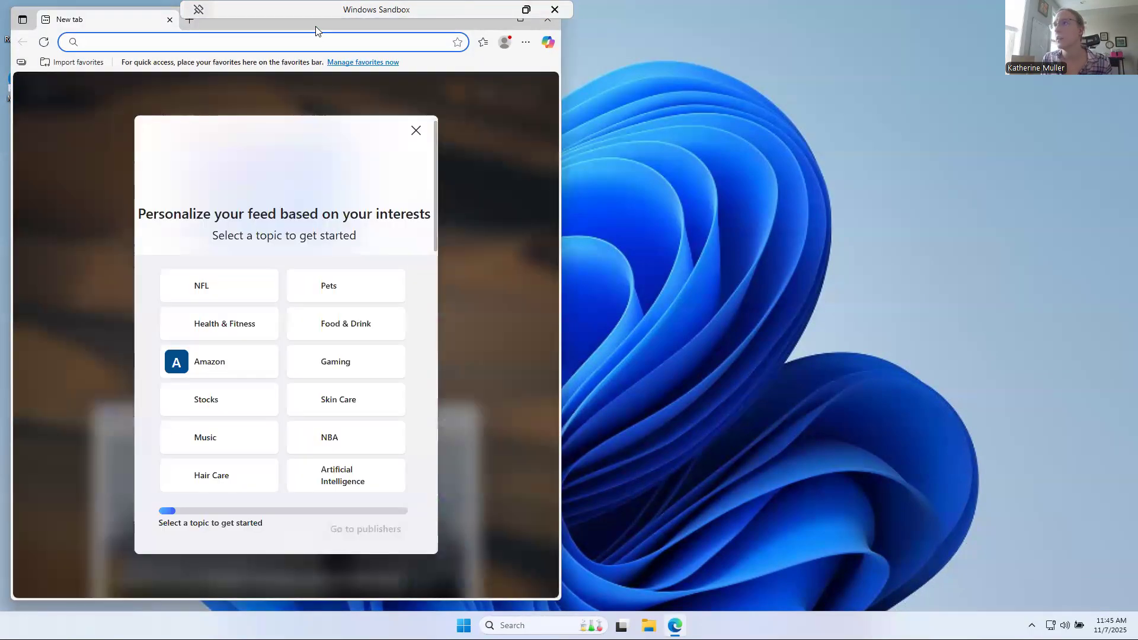
# - Maximize the browser window, load cran.rstudio.com and enlarge the page text
pyautogui.moveTo(315, 26); pyautogui.dragTo(444, 46)
pyautogui.click(641, 42)
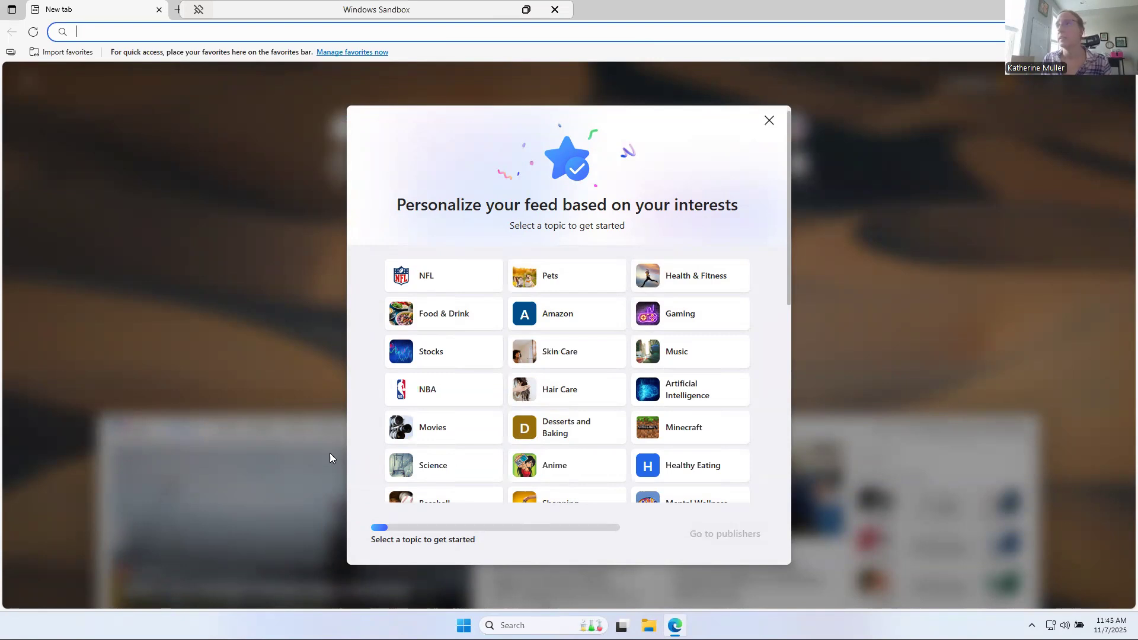
pyautogui.click(309, 31)
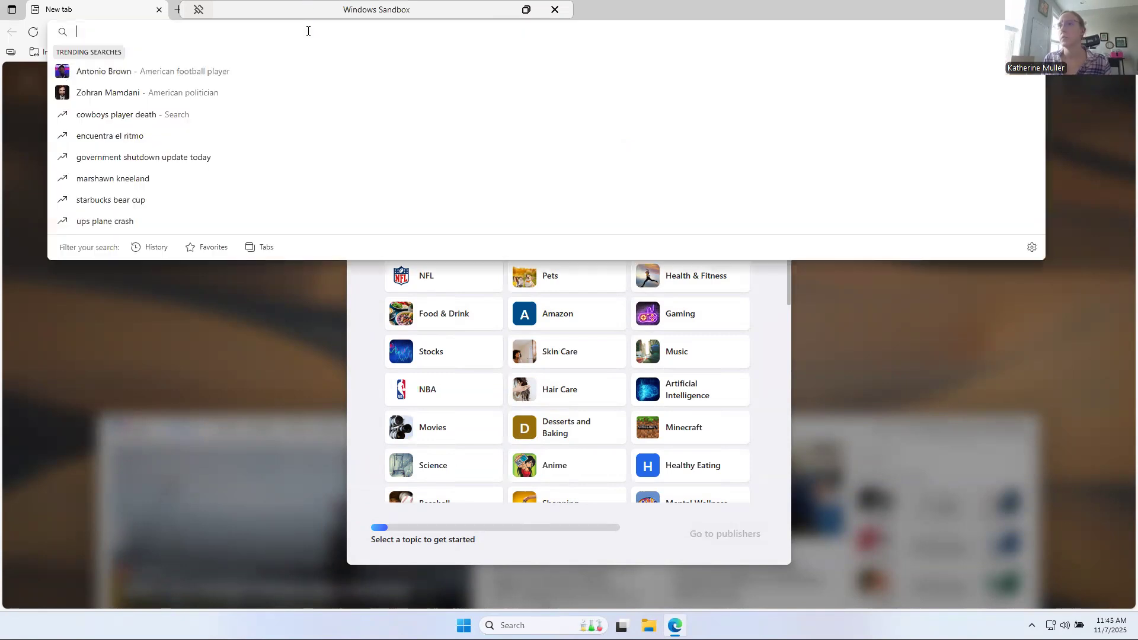
pyautogui.write('cran.rstudio.com')
pyautogui.press('Return')
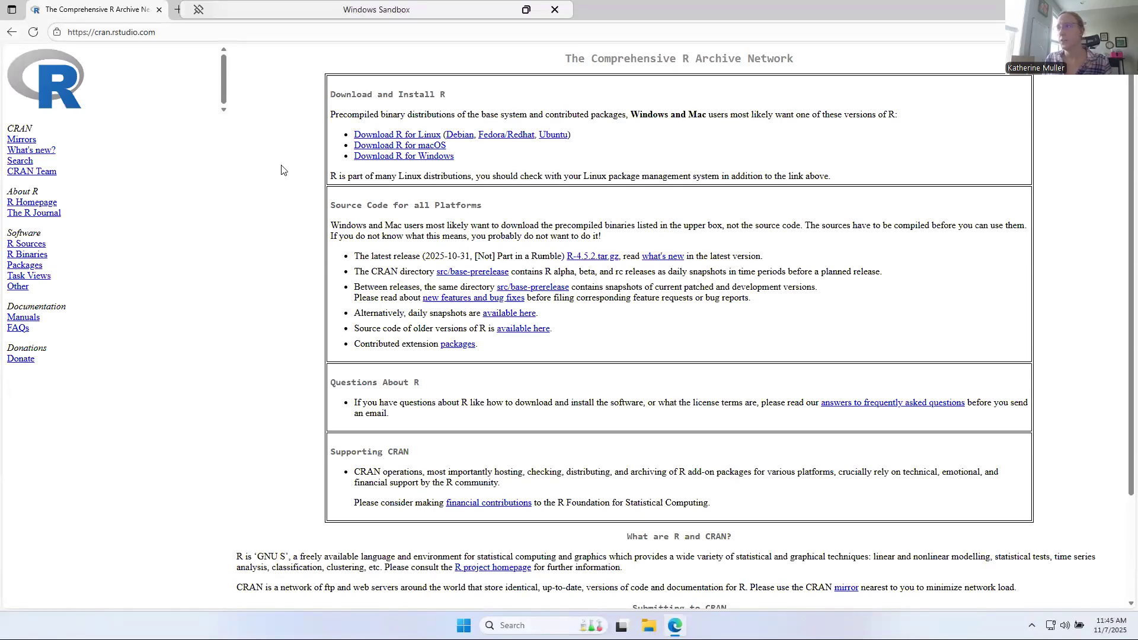
pyautogui.hotkey('ctrl', '+')
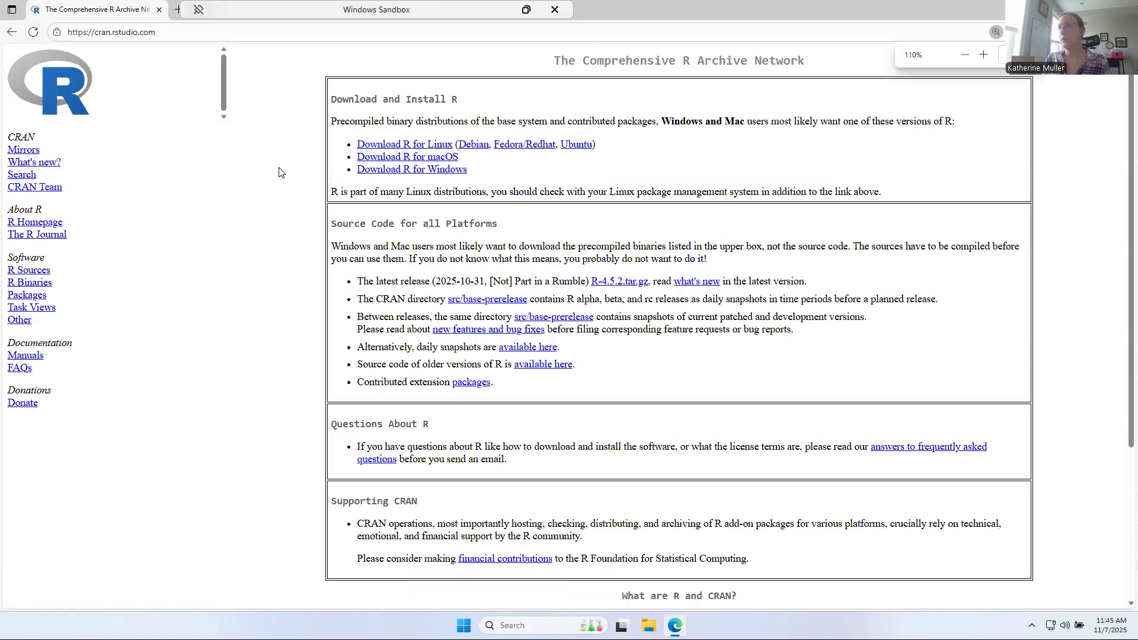
pyautogui.hotkey('ctrl', '+')
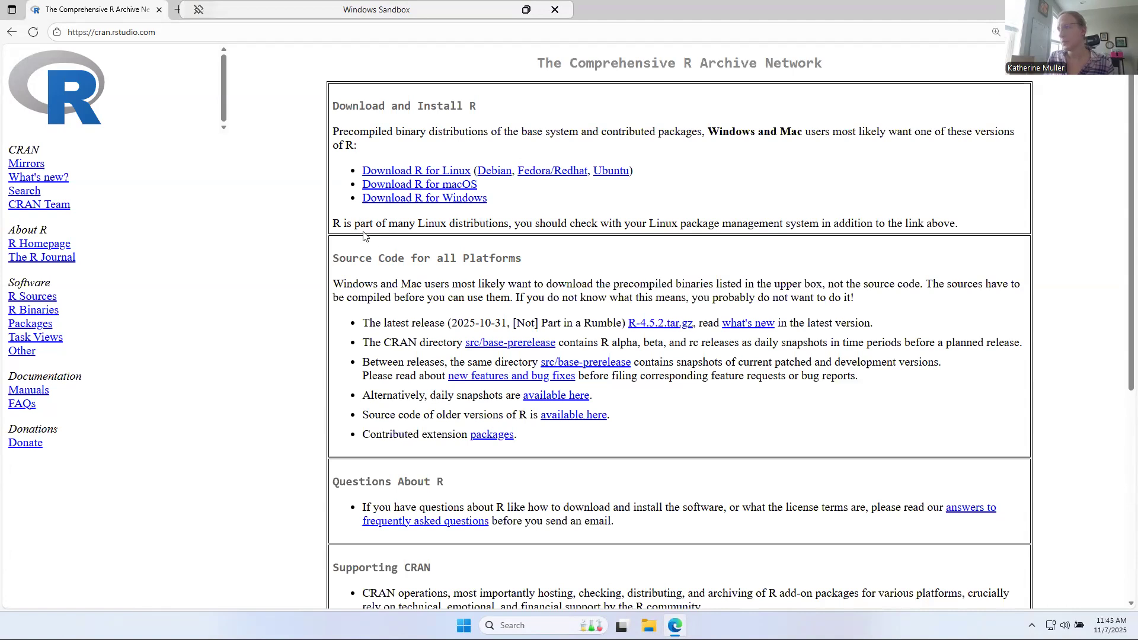
# - Download the R-4.5.2 installer for Windows from the base distribution page
pyautogui.click(457, 199)
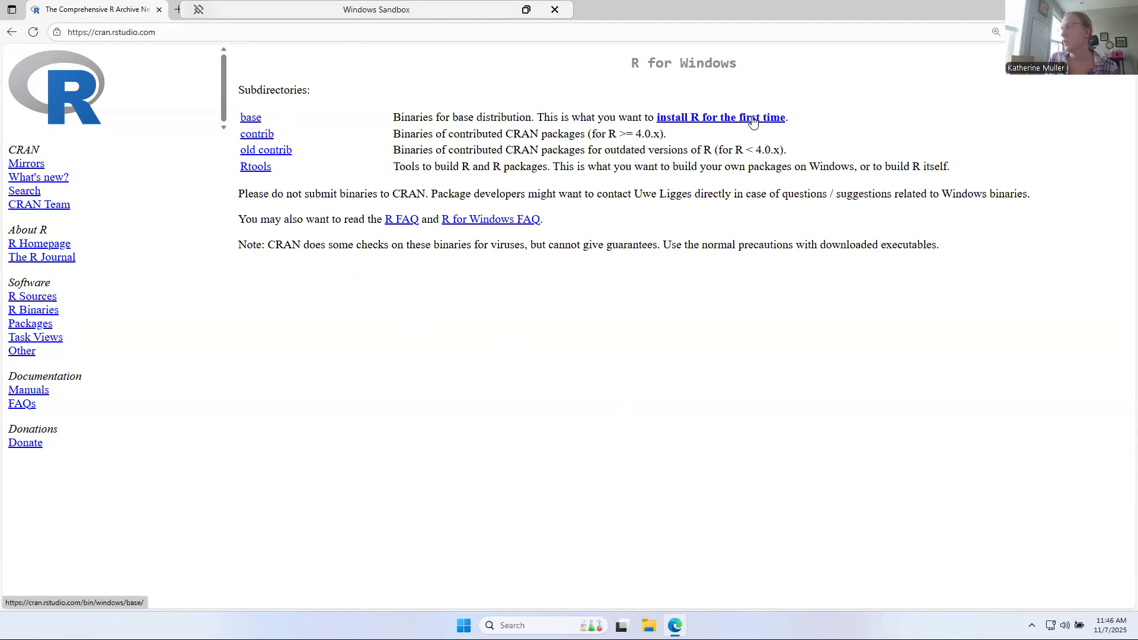
pyautogui.click(252, 124)
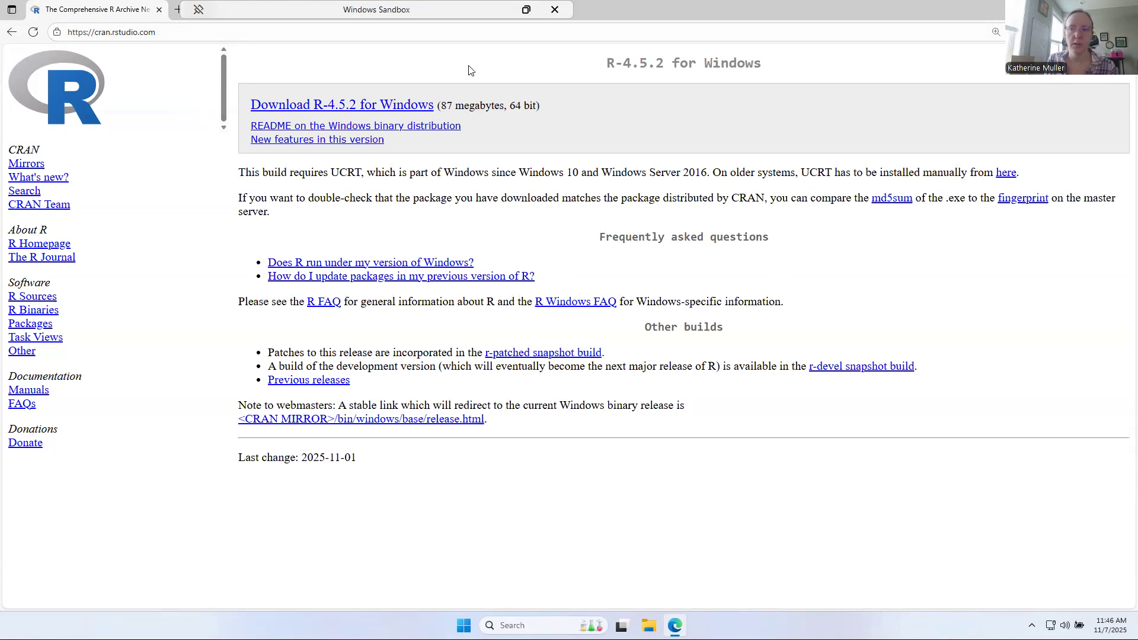
pyautogui.click(386, 106)
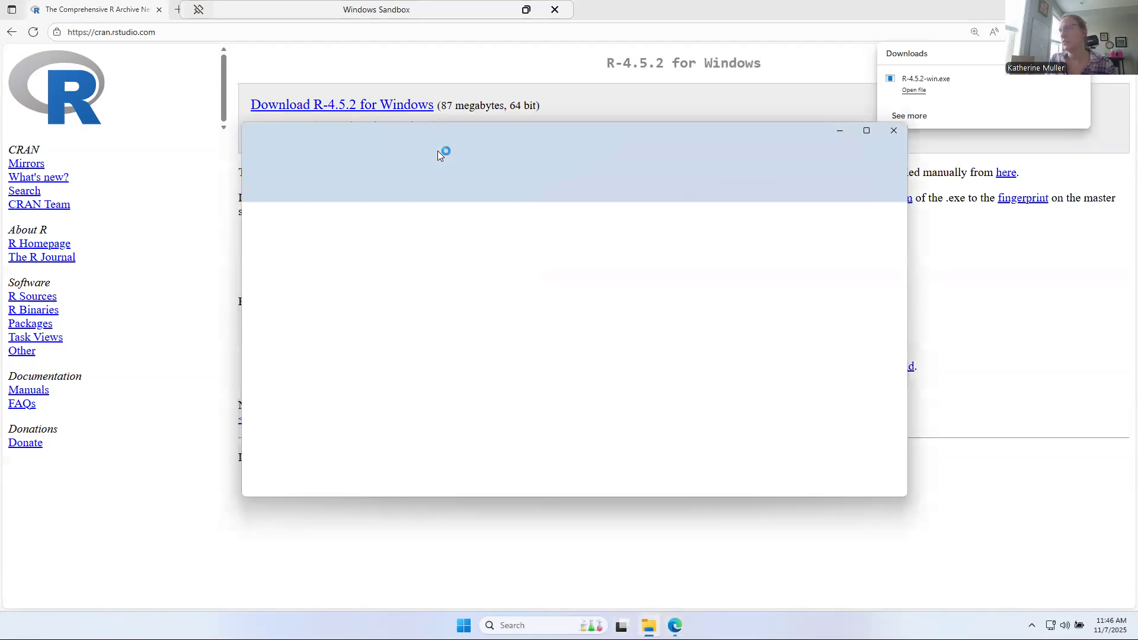
# - Run the R-4.5.2-win installer from the Downloads folder with English as the setup language
pyautogui.click(297, 295)
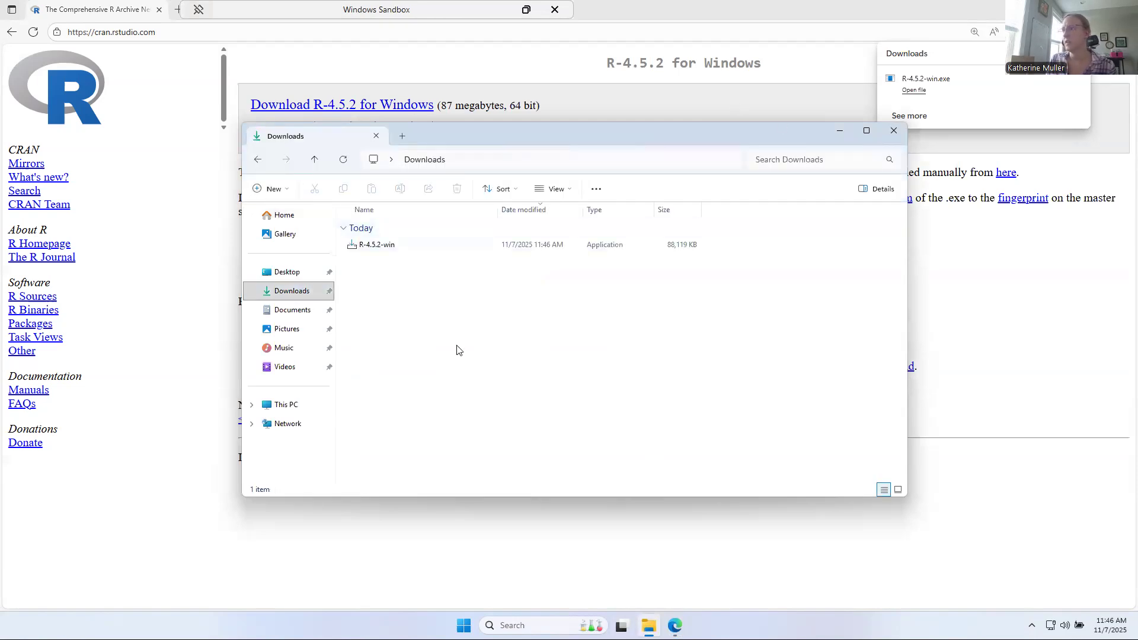
pyautogui.doubleClick(393, 245)
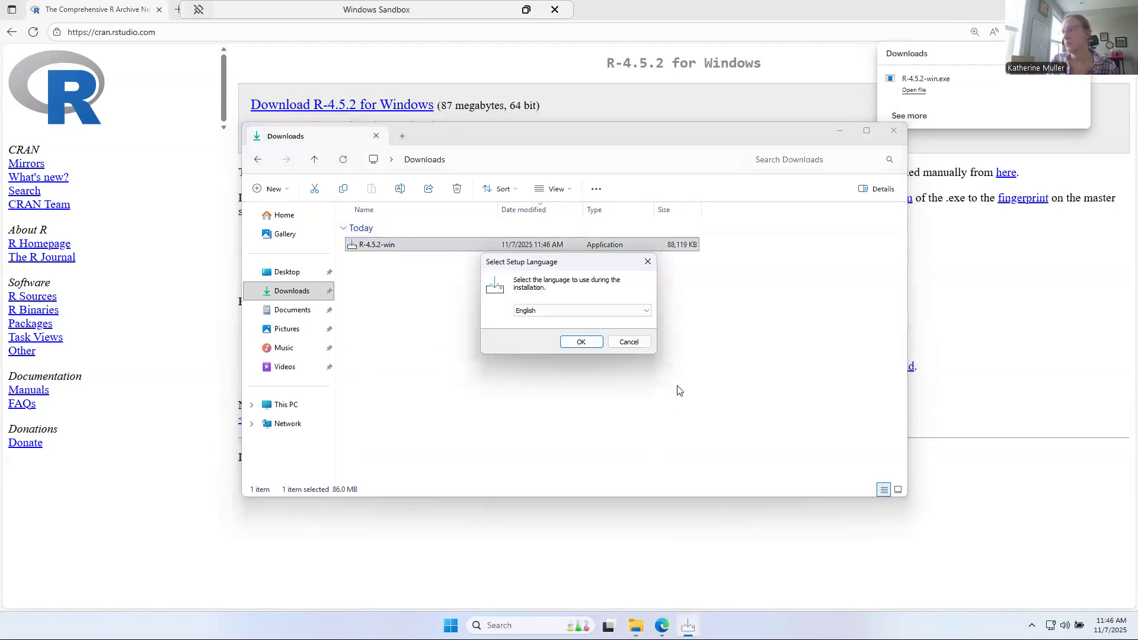
pyautogui.click(583, 343)
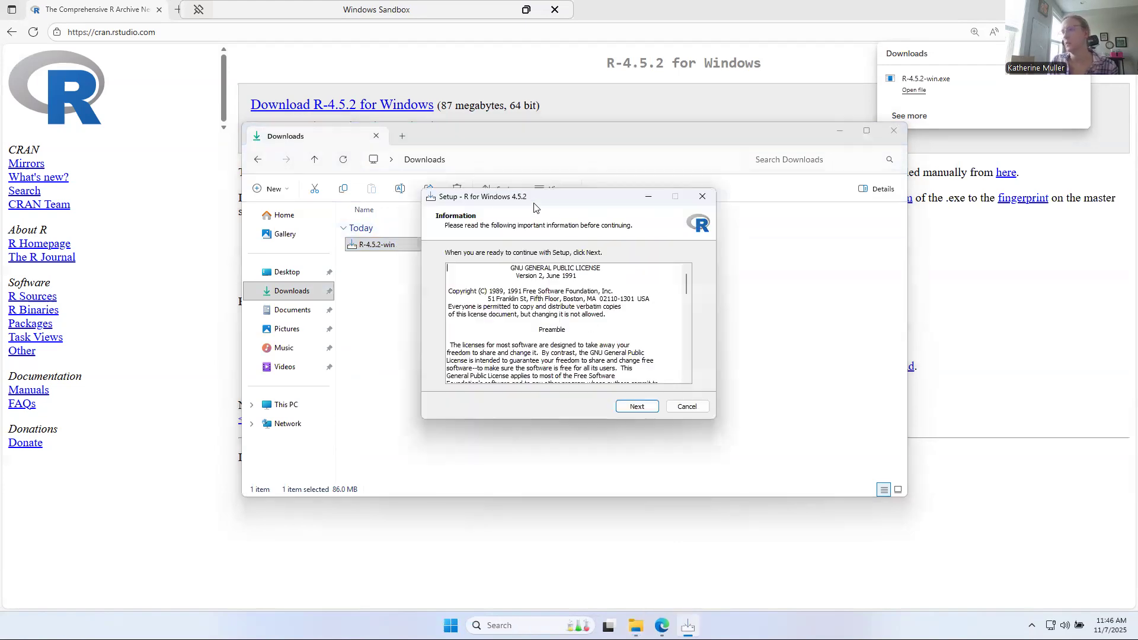
# - Install R for Windows 4.5.2 with the default folder, components, startup options and additional tasks, and finish the setup
pyautogui.scroll(-10, 578, 354)
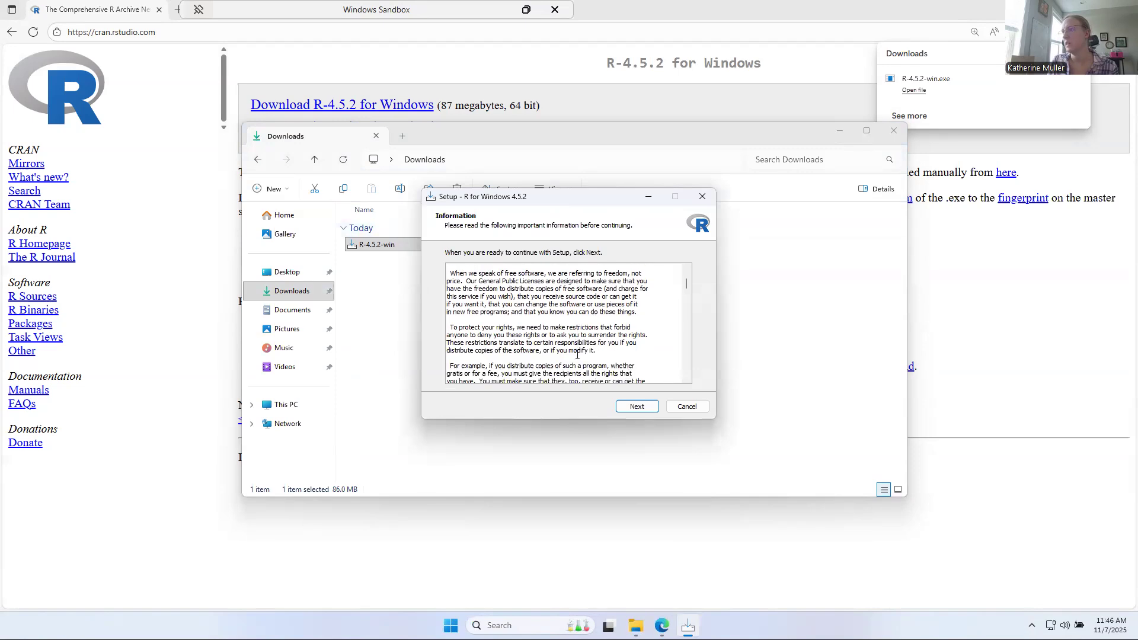
pyautogui.click(646, 406)
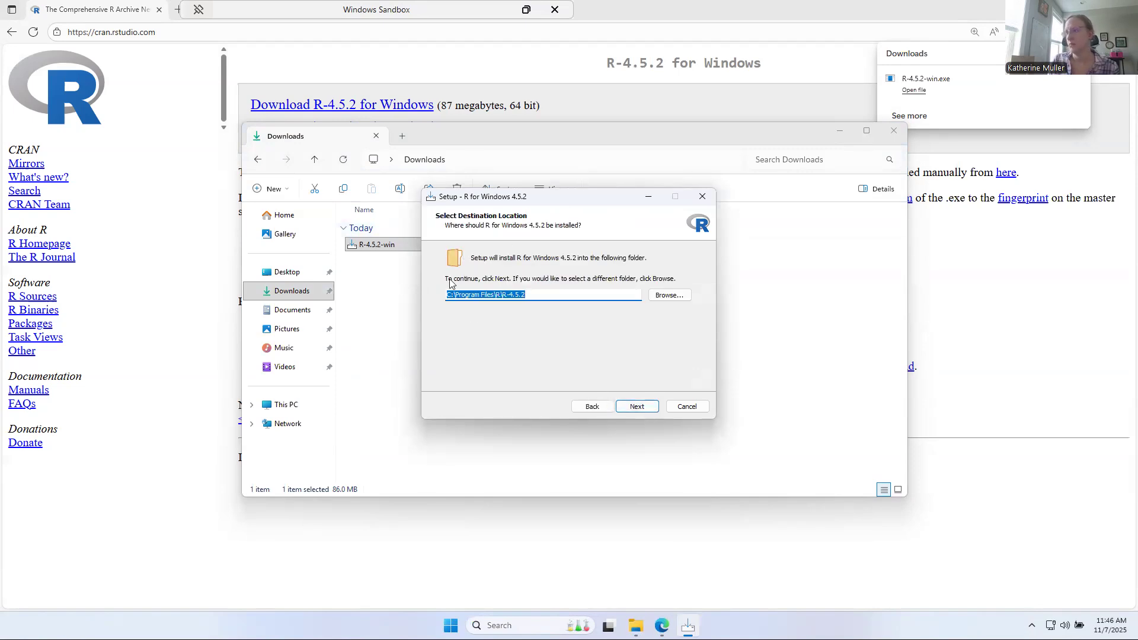
pyautogui.click(637, 406)
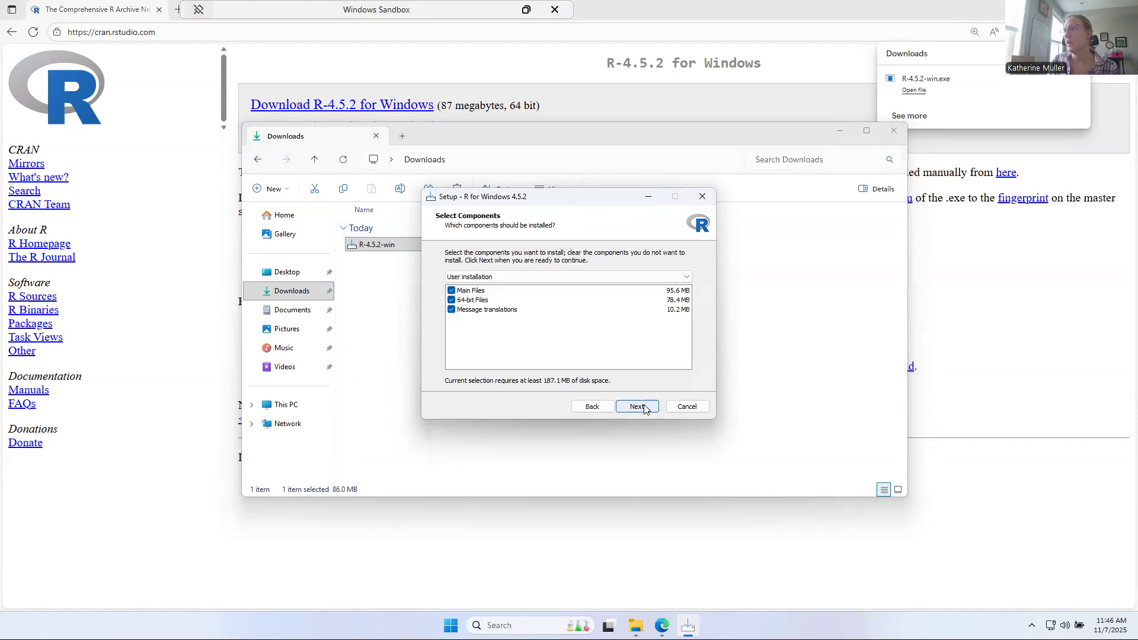
pyautogui.click(634, 408)
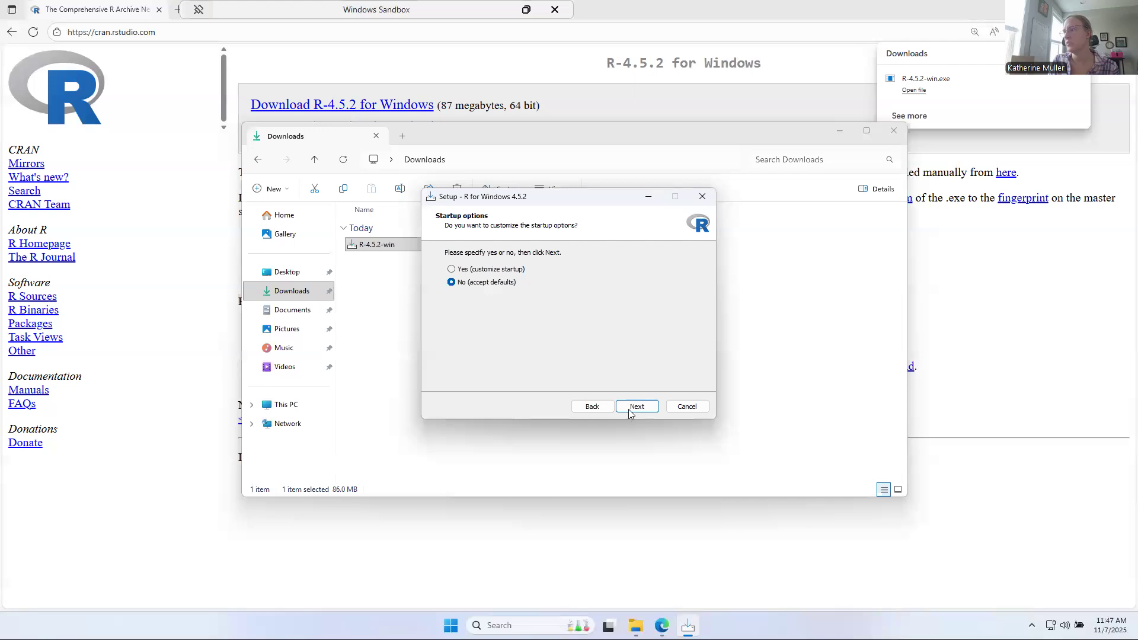
pyautogui.click(633, 407)
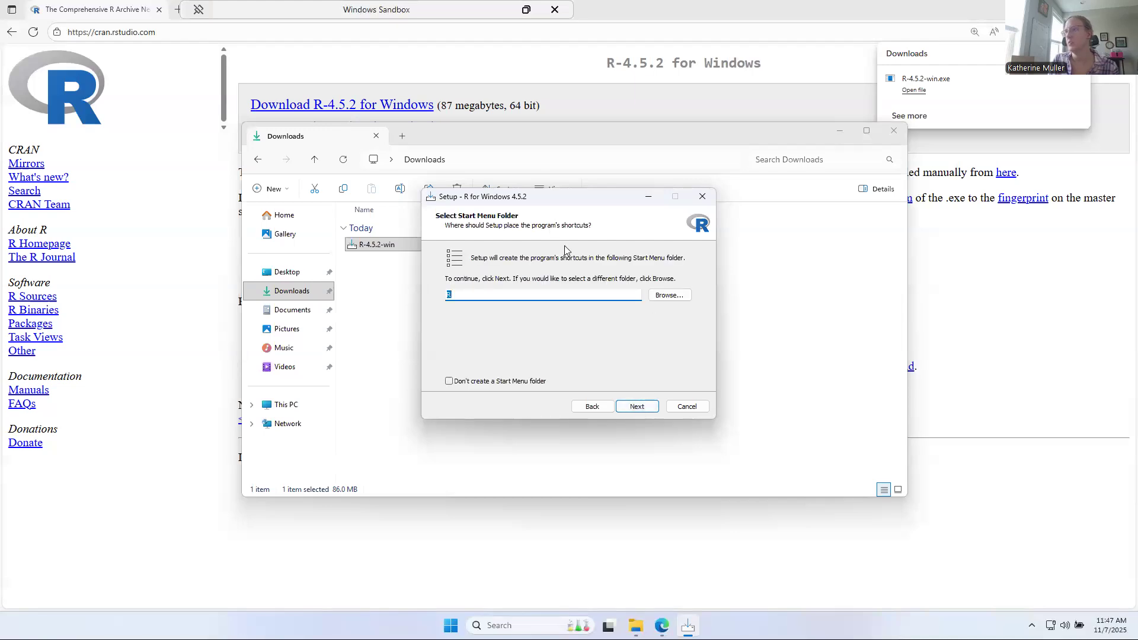
pyautogui.click(644, 408)
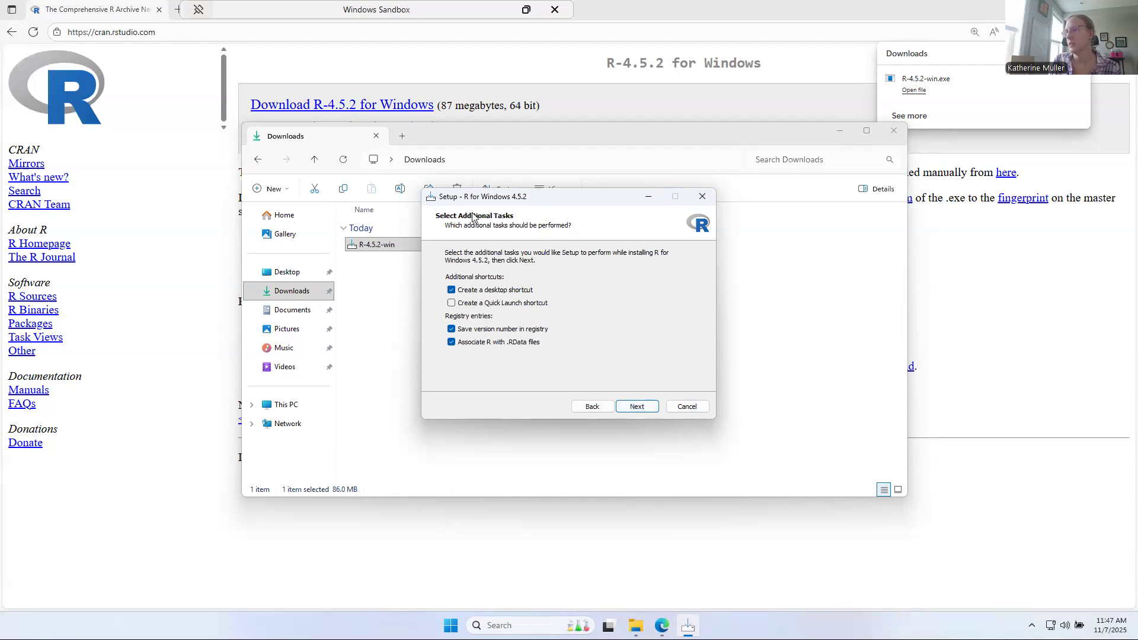
pyautogui.click(650, 406)
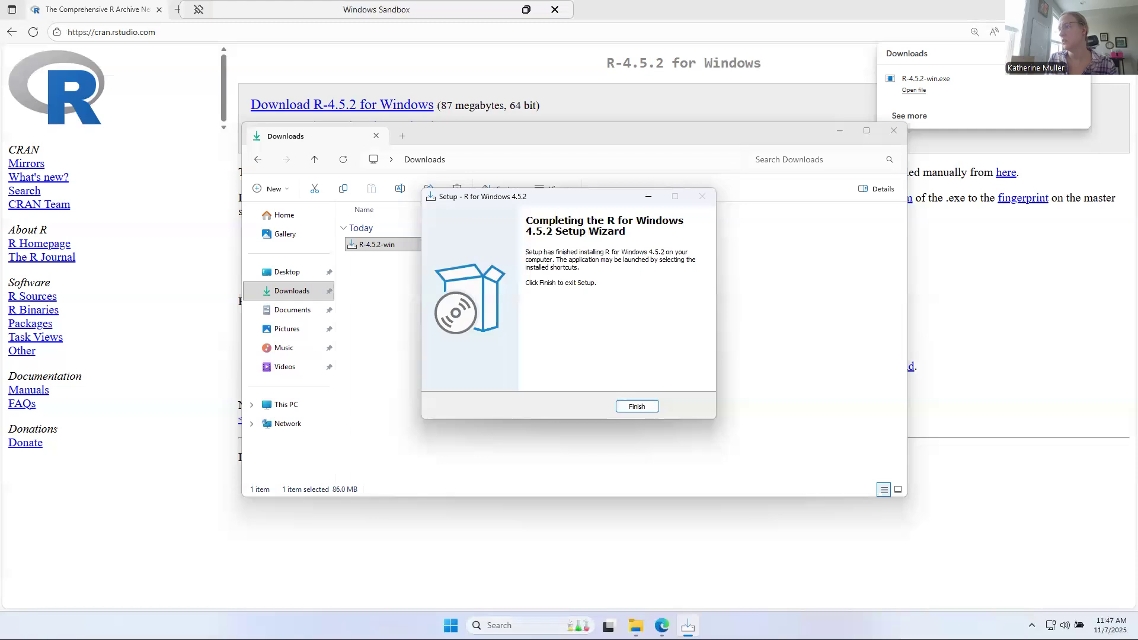
pyautogui.click(633, 410)
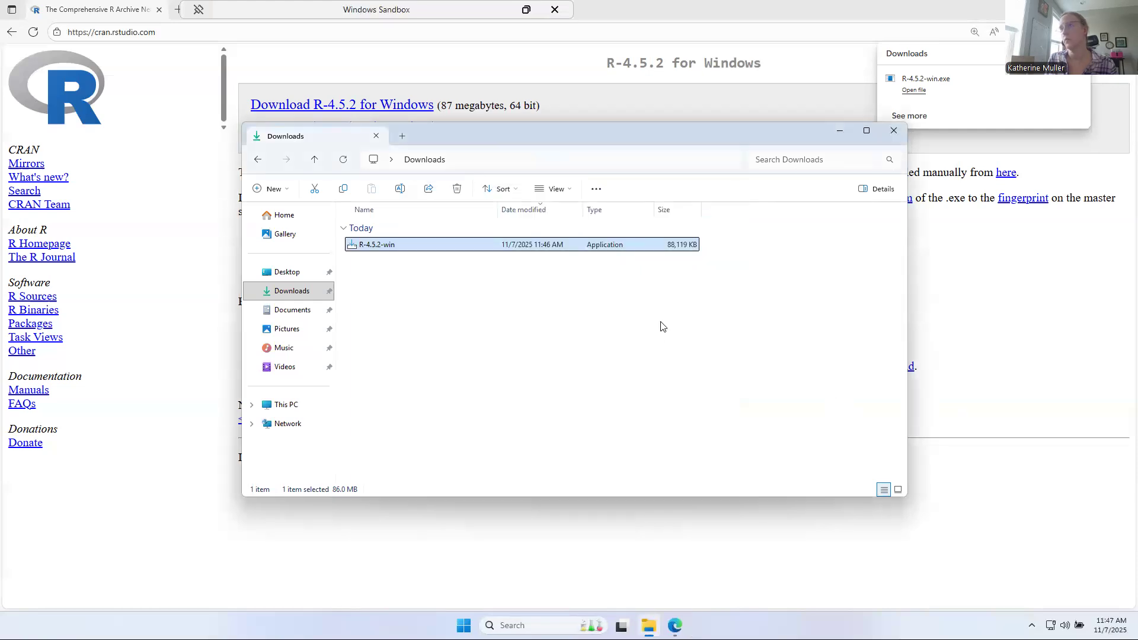
pyautogui.click(704, 8)
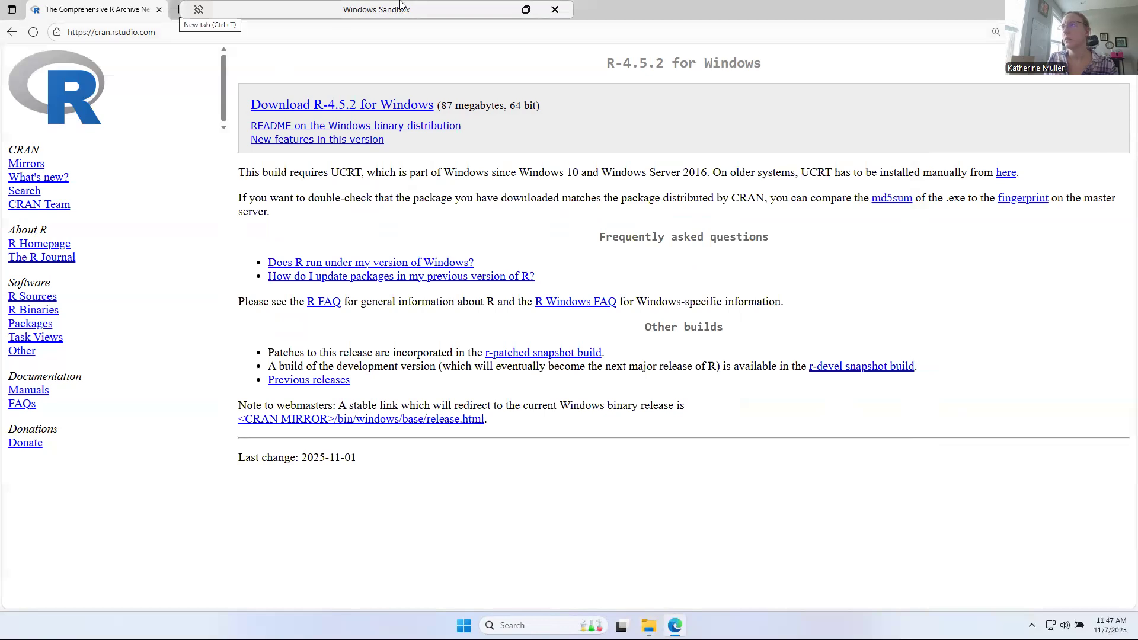
pyautogui.click(179, 9)
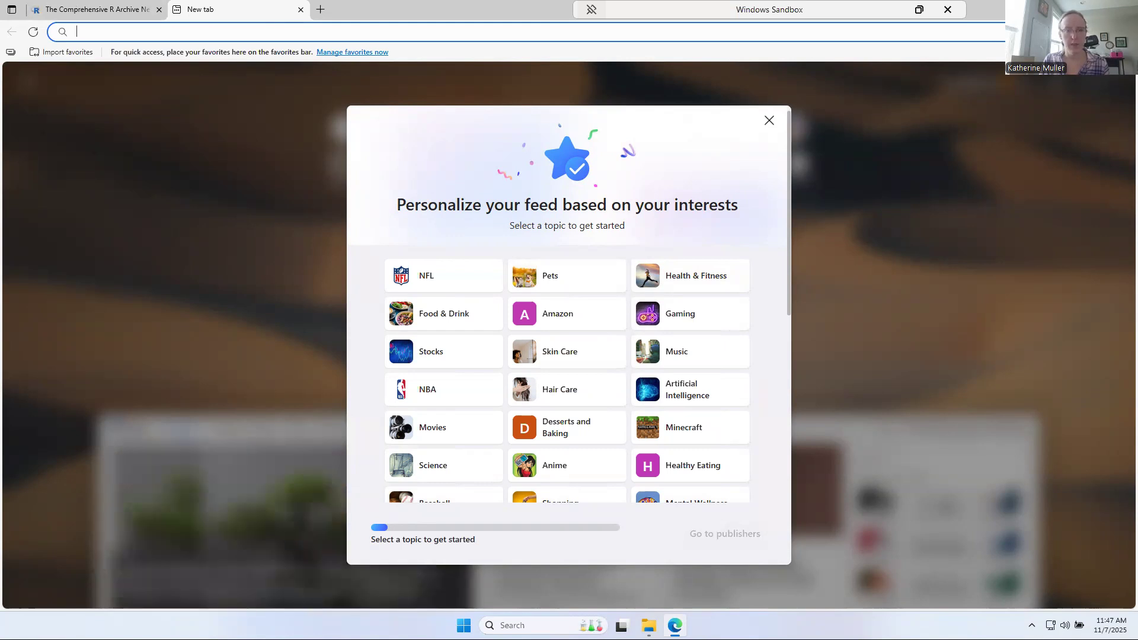
pyautogui.click(187, 32)
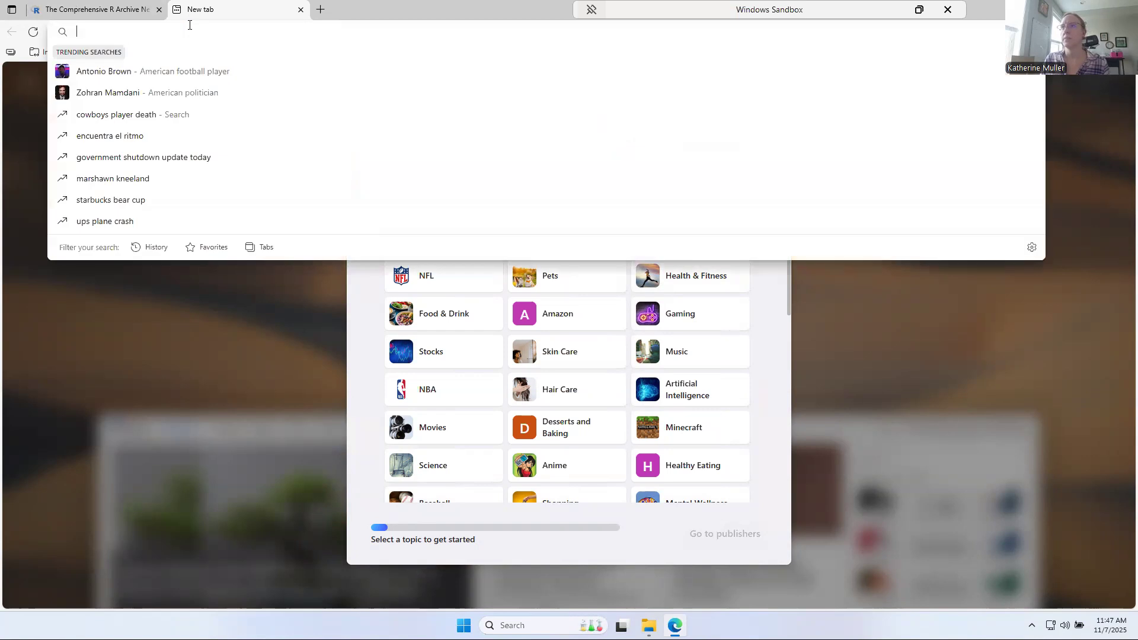
pyautogui.write('https://posit.co/download/rstudio-desktop/')
pyautogui.press('Return')
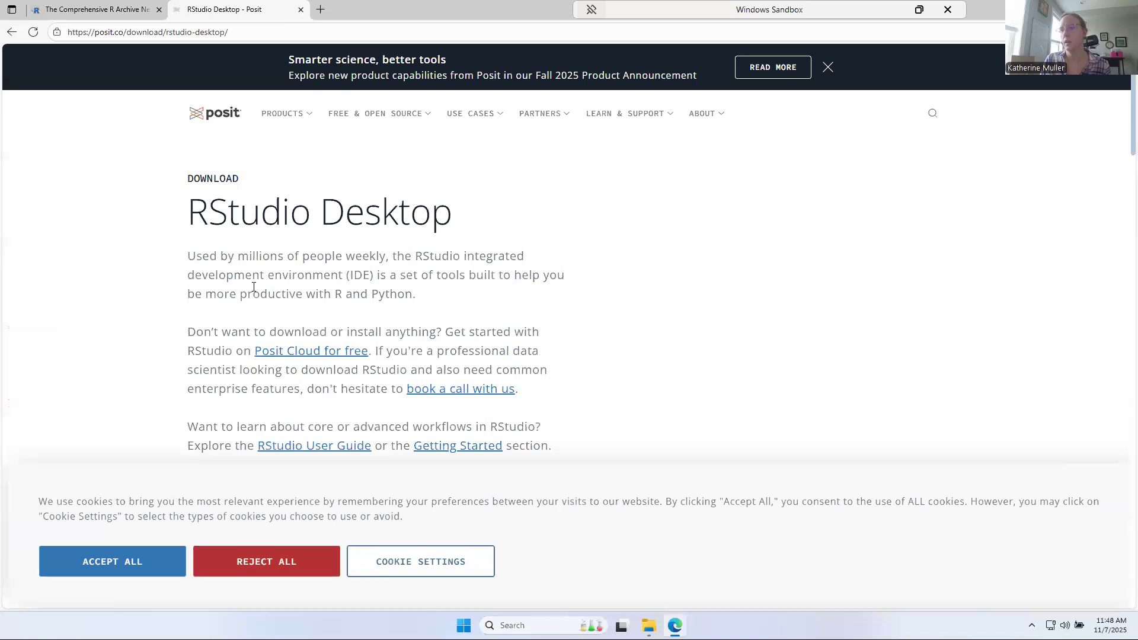
# - Reject all cookies on the Posit page and download RStudio Desktop for Windows
pyautogui.click(284, 565)
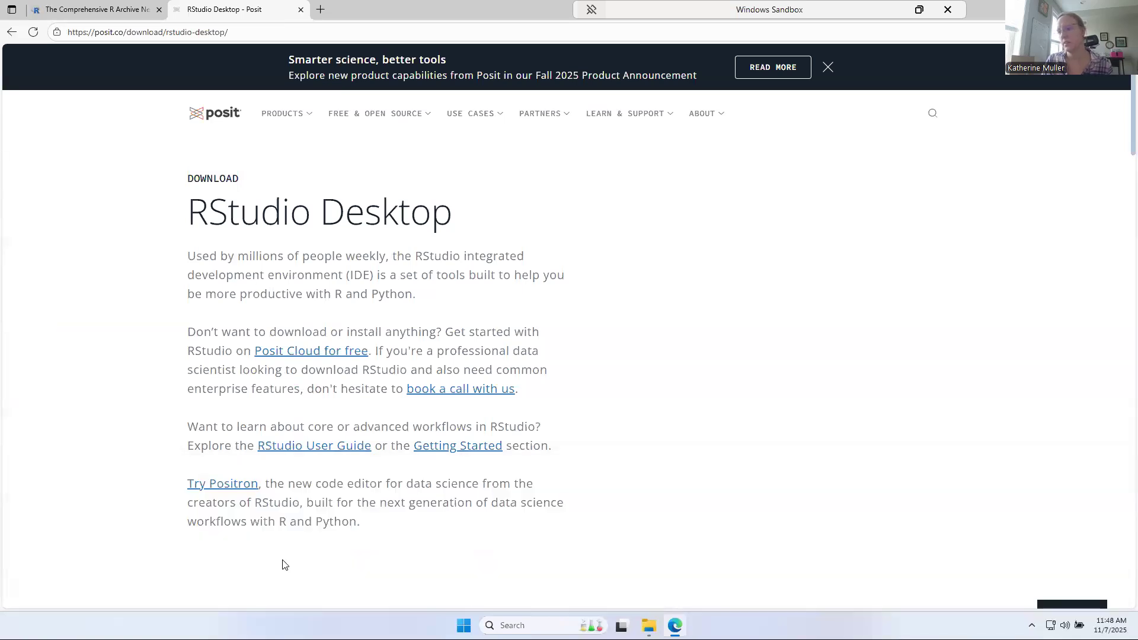
pyautogui.scroll(-4, 452, 345)
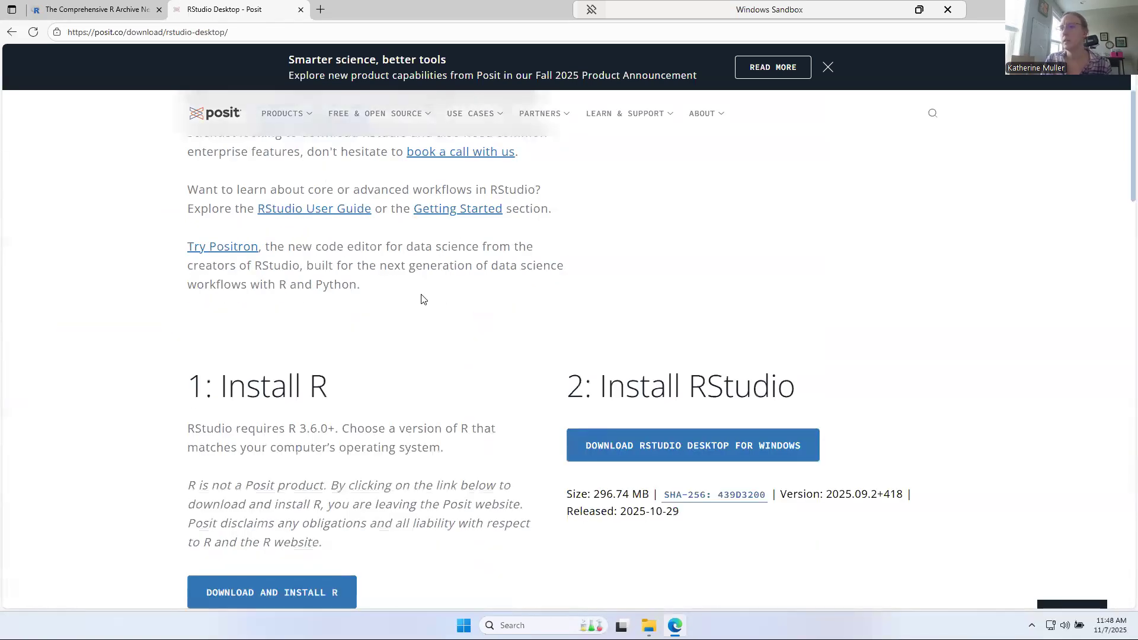
pyautogui.scroll(-2, 432, 303)
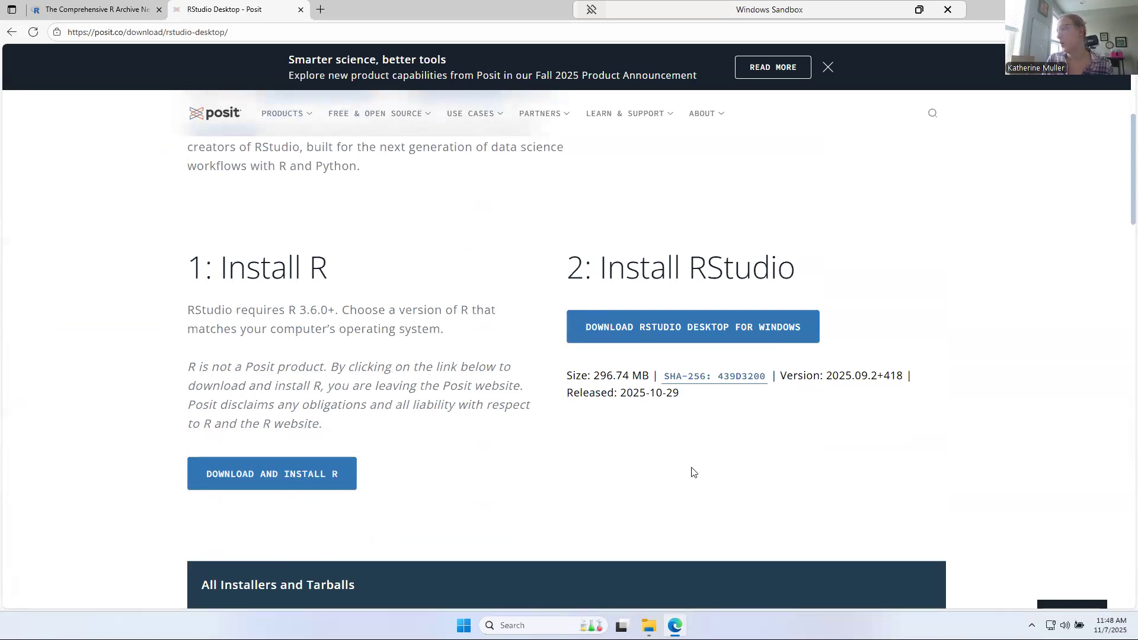
pyautogui.click(691, 330)
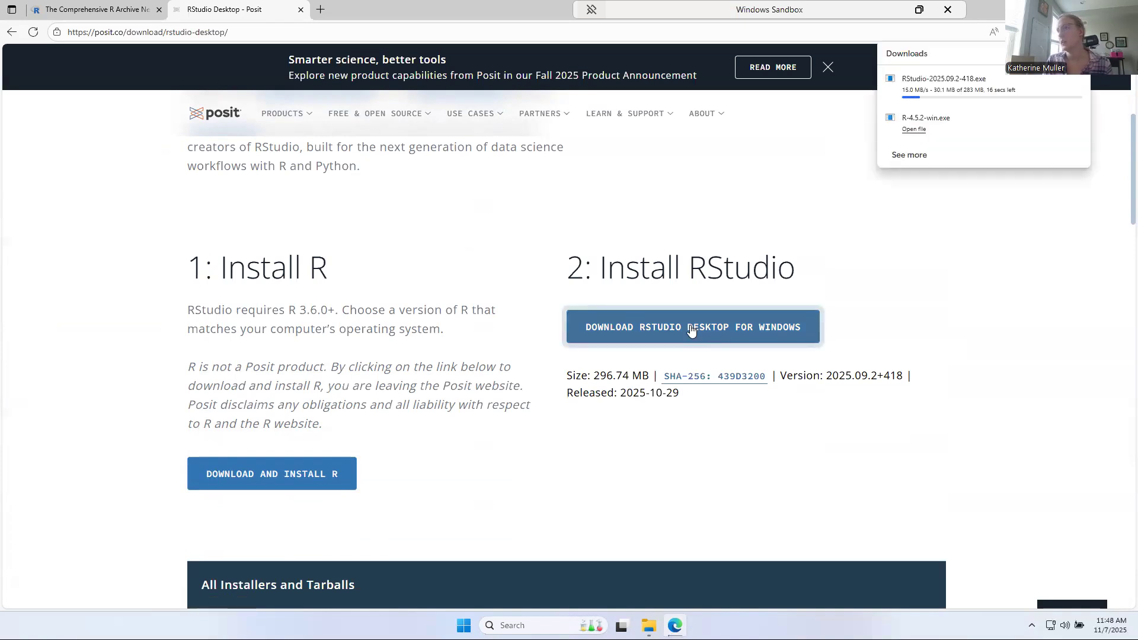
pyautogui.scroll(-2, 452, 384)
pyautogui.scroll(2, 454, 366)
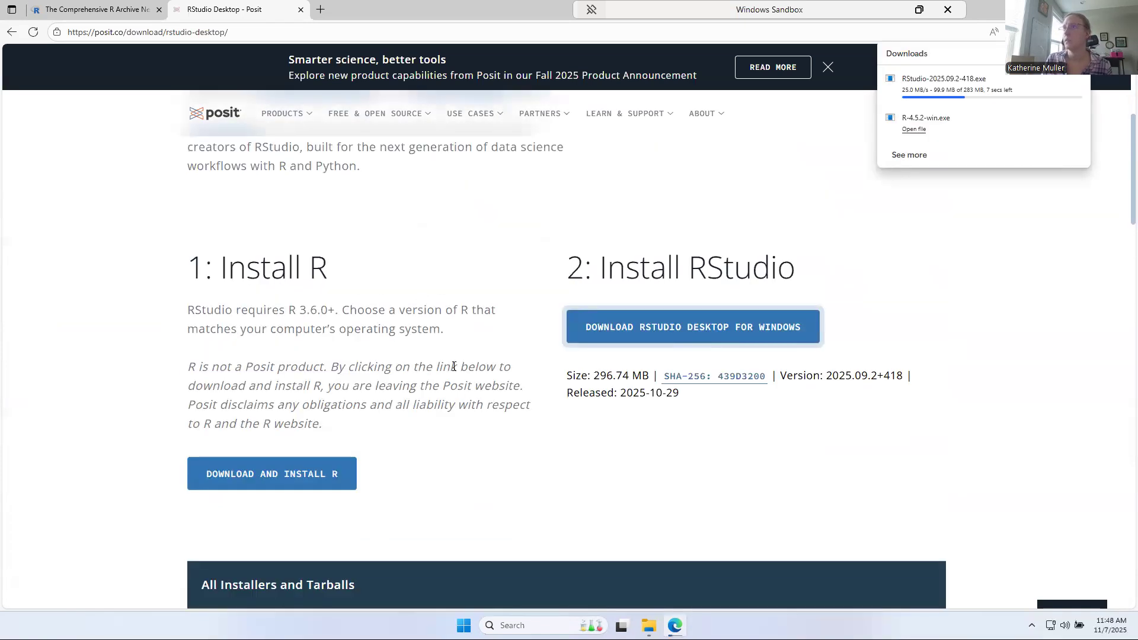
pyautogui.scroll(3, 454, 366)
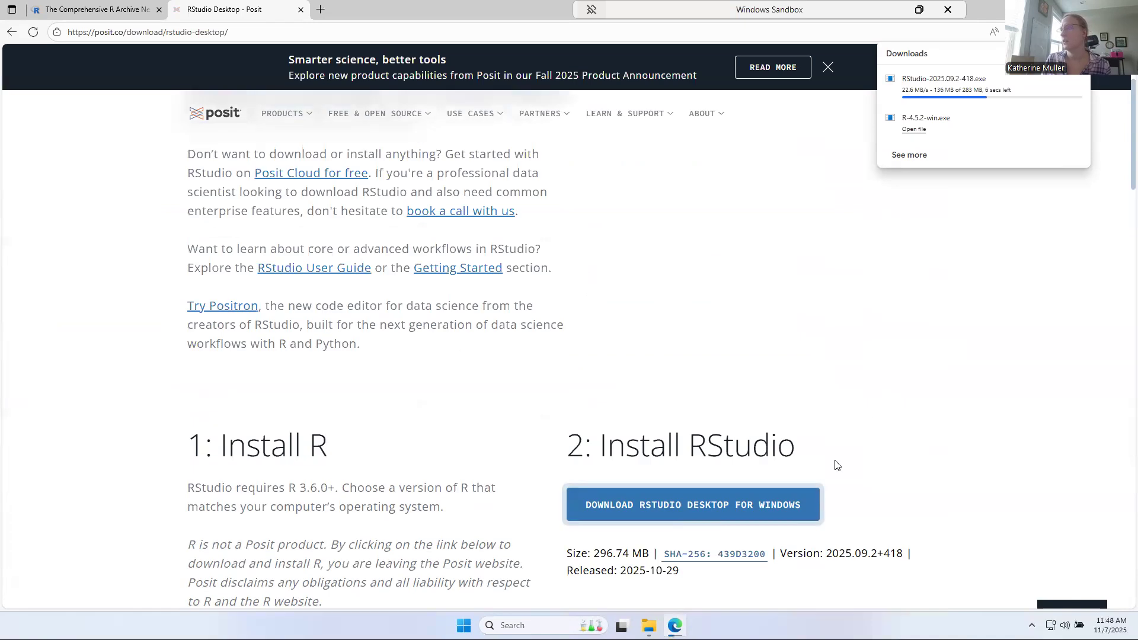
pyautogui.scroll(2, 673, 414)
pyautogui.scroll(-2, 674, 414)
pyautogui.scroll(-2, 630, 414)
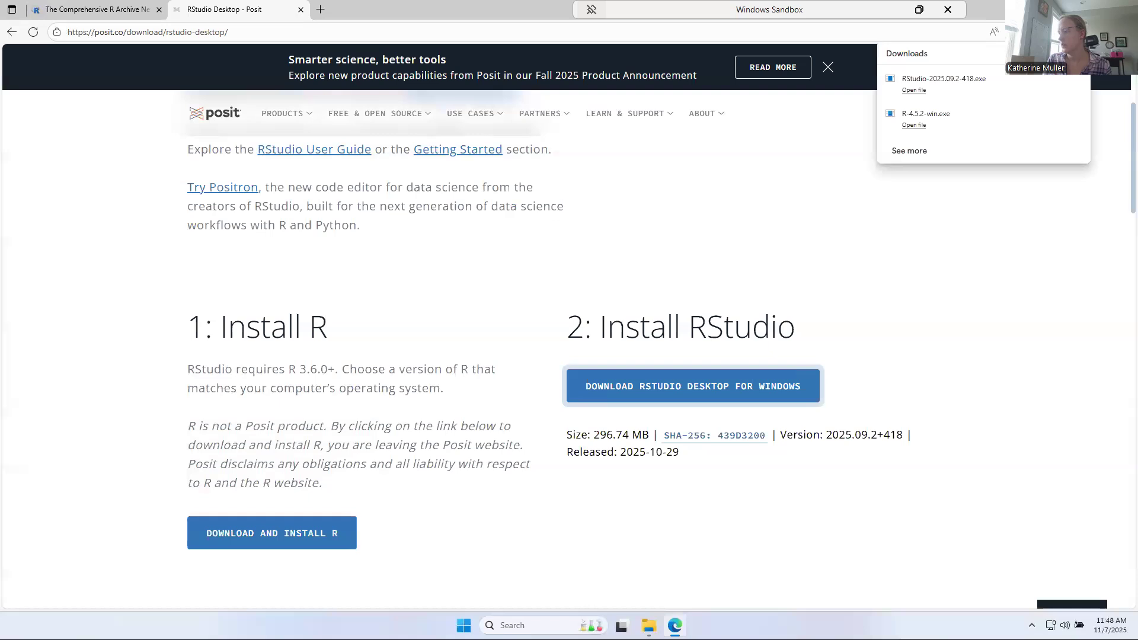
# - Run the RStudio-2025.09.2-418 installer from the Downloads folder
pyautogui.click(649, 625)
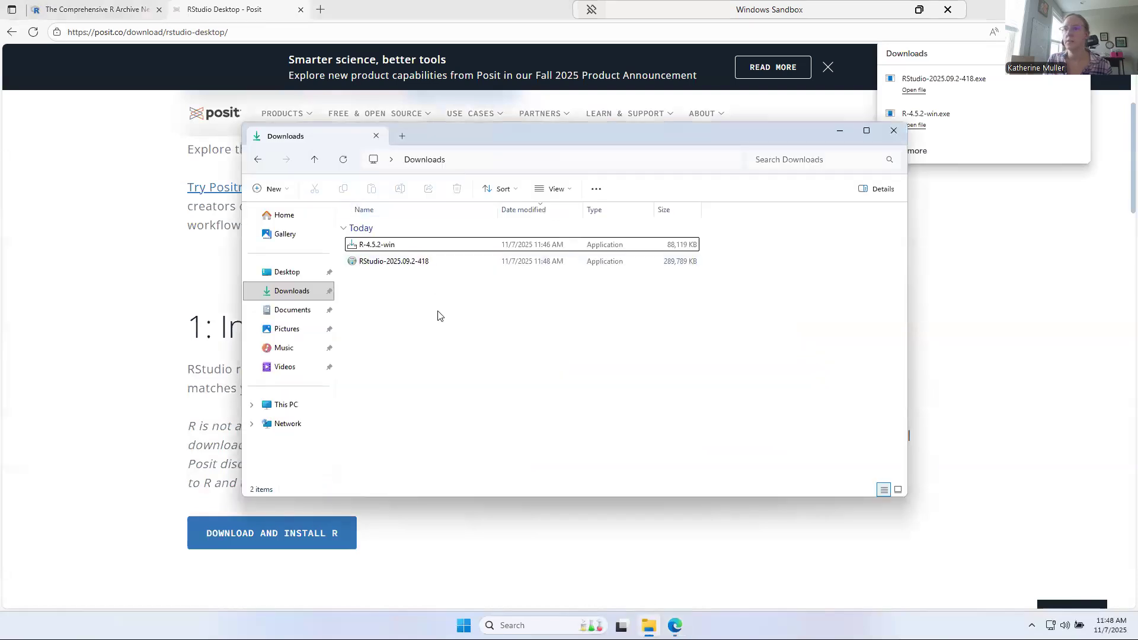
pyautogui.click(396, 262)
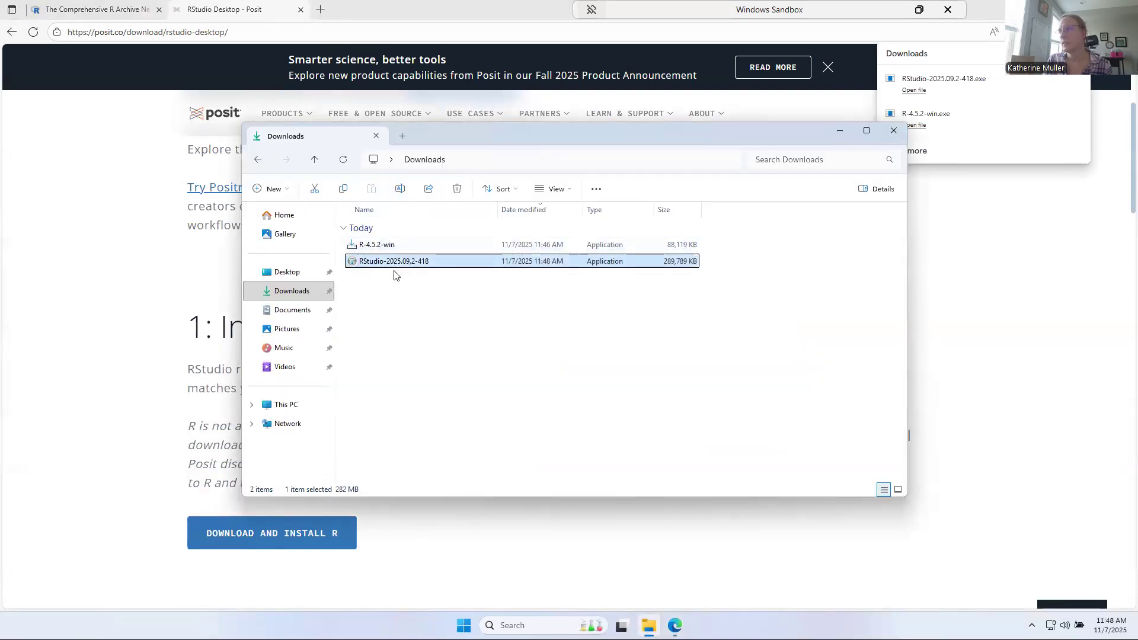
pyautogui.doubleClick(388, 264)
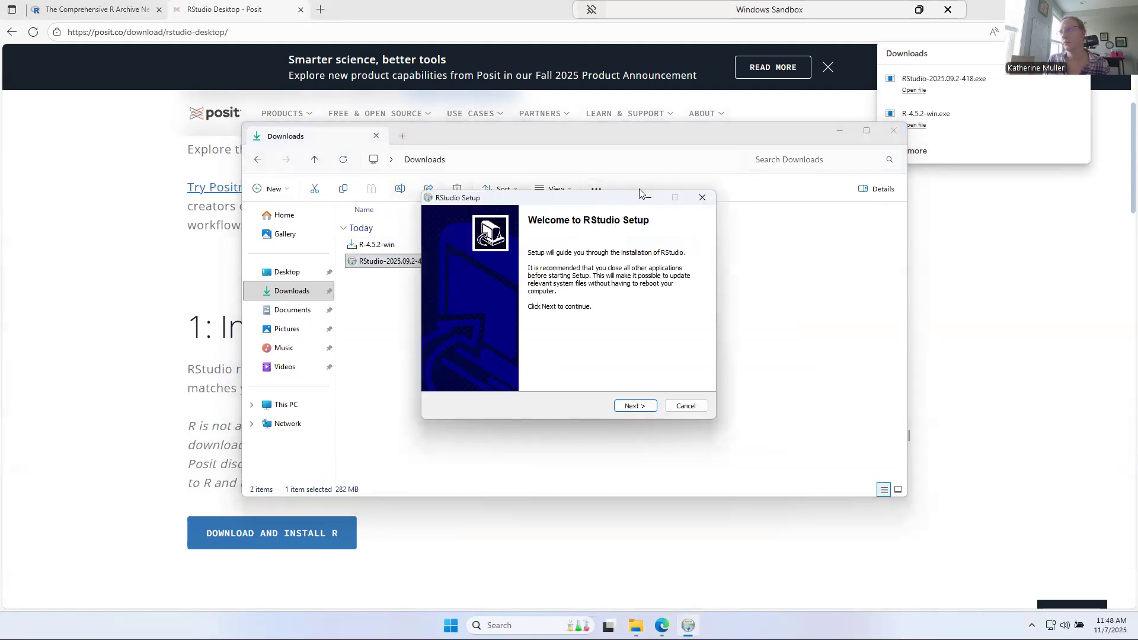
# - Install RStudio with the default settings, minimize the Downloads window and finish the setup
pyautogui.click(633, 405)
pyautogui.click(643, 409)
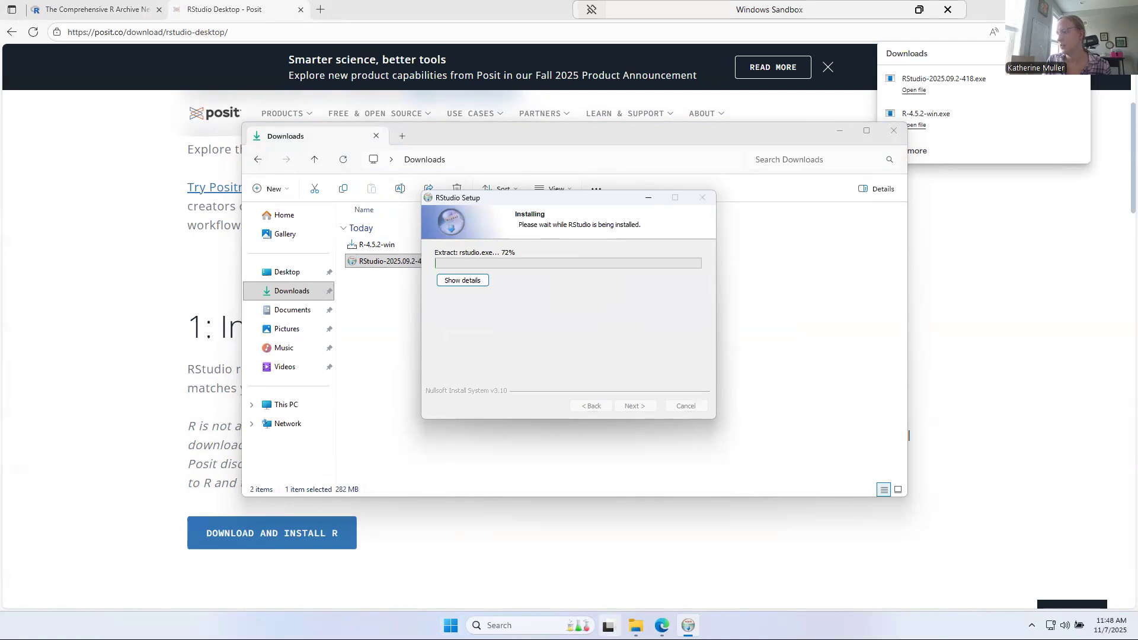
pyautogui.click(635, 626)
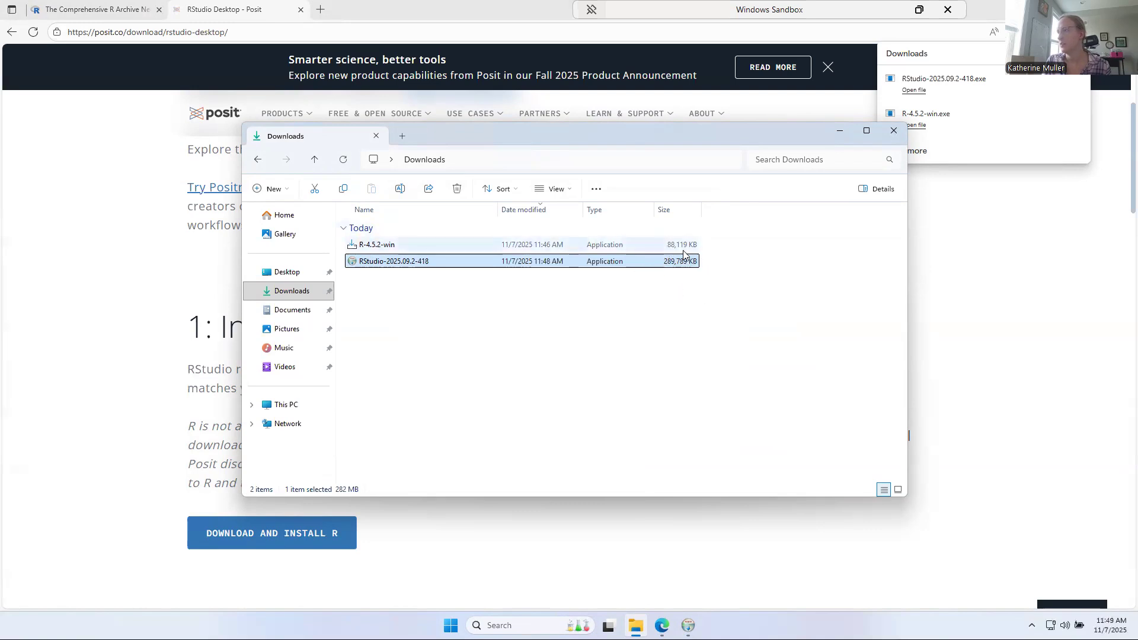
pyautogui.click(837, 130)
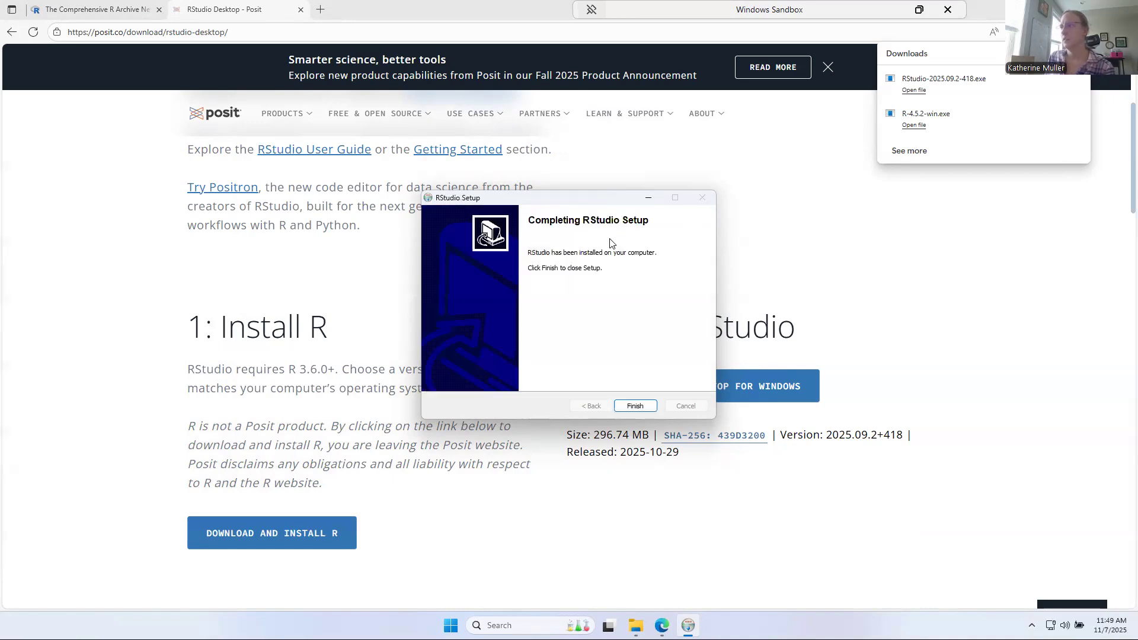
pyautogui.click(651, 408)
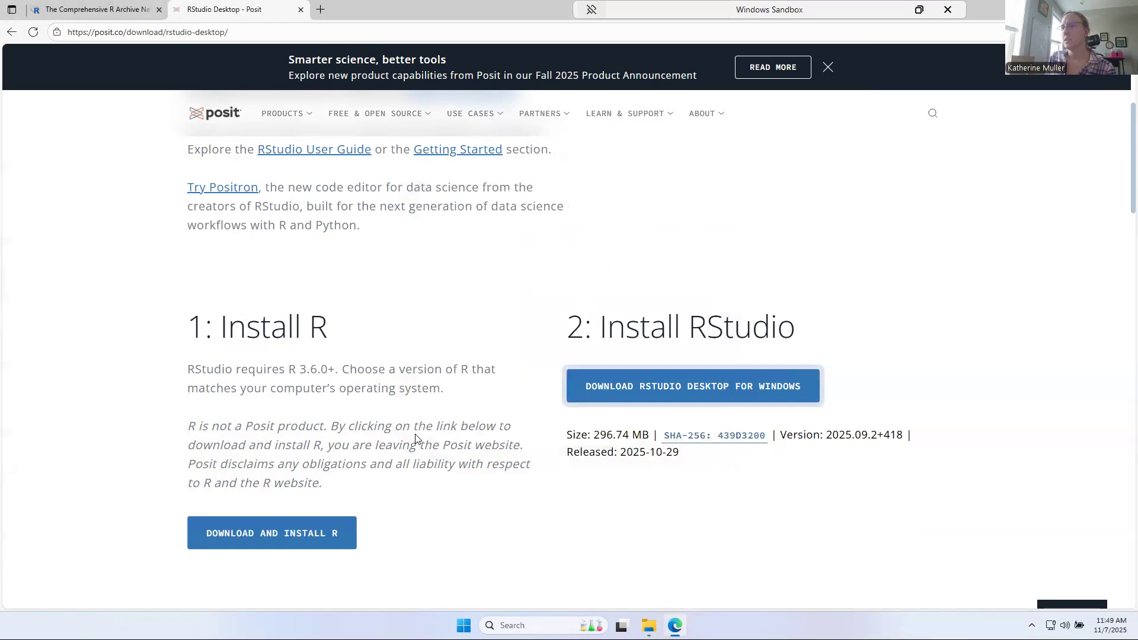
pyautogui.scroll(1, 386, 370)
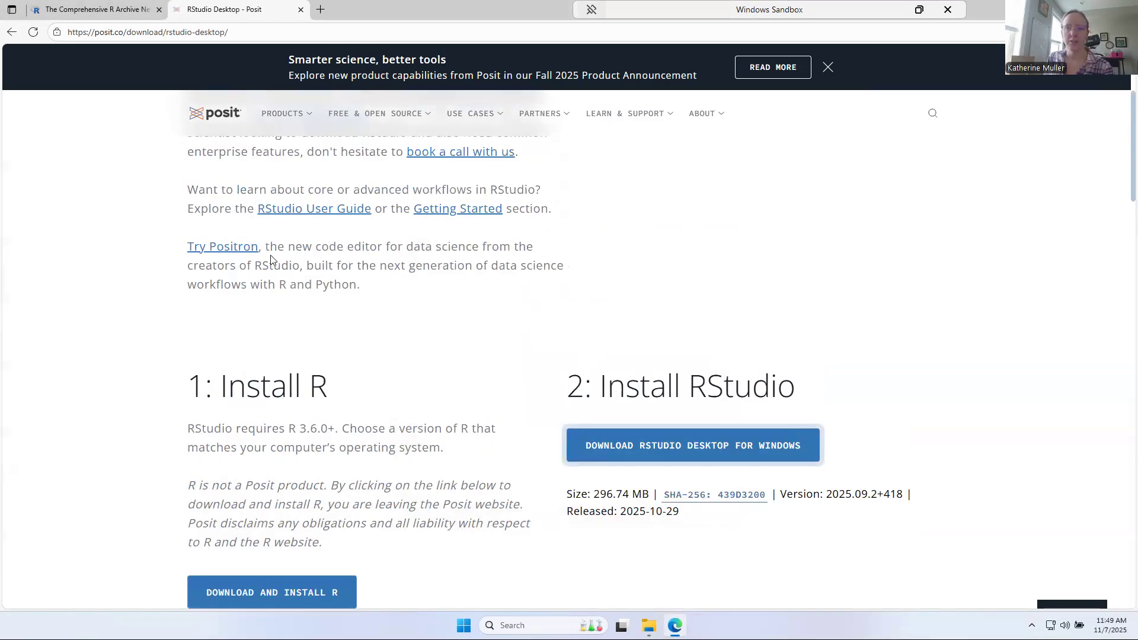
pyautogui.click(63, 9)
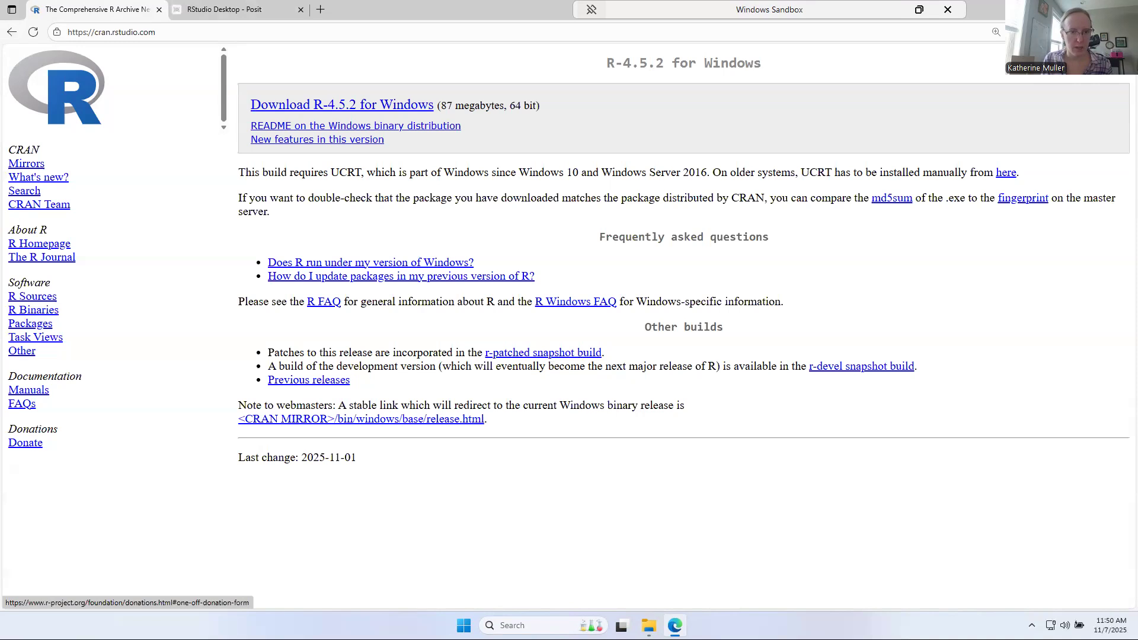
pyautogui.click(320, 10)
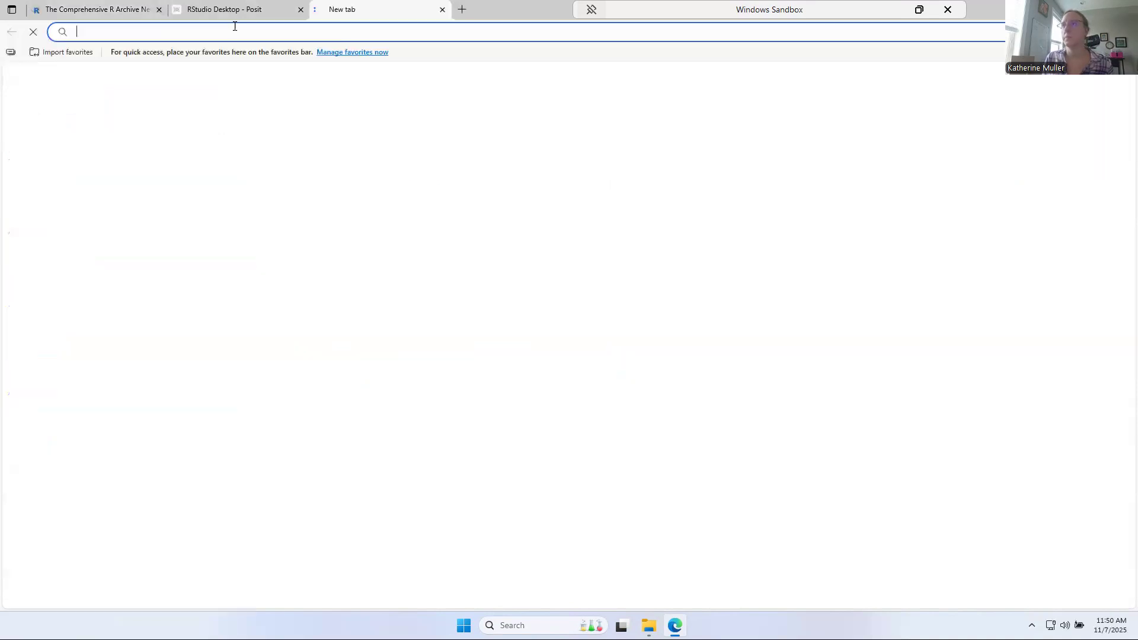
pyautogui.write('https://cran.rstudio.com/')
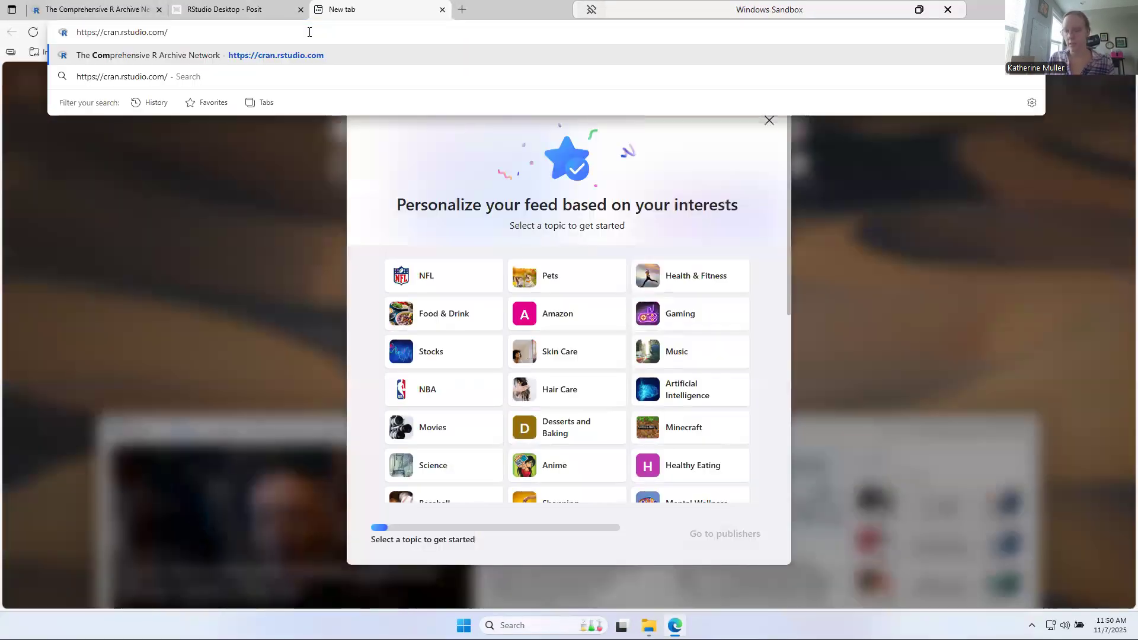
pyautogui.press('Return')
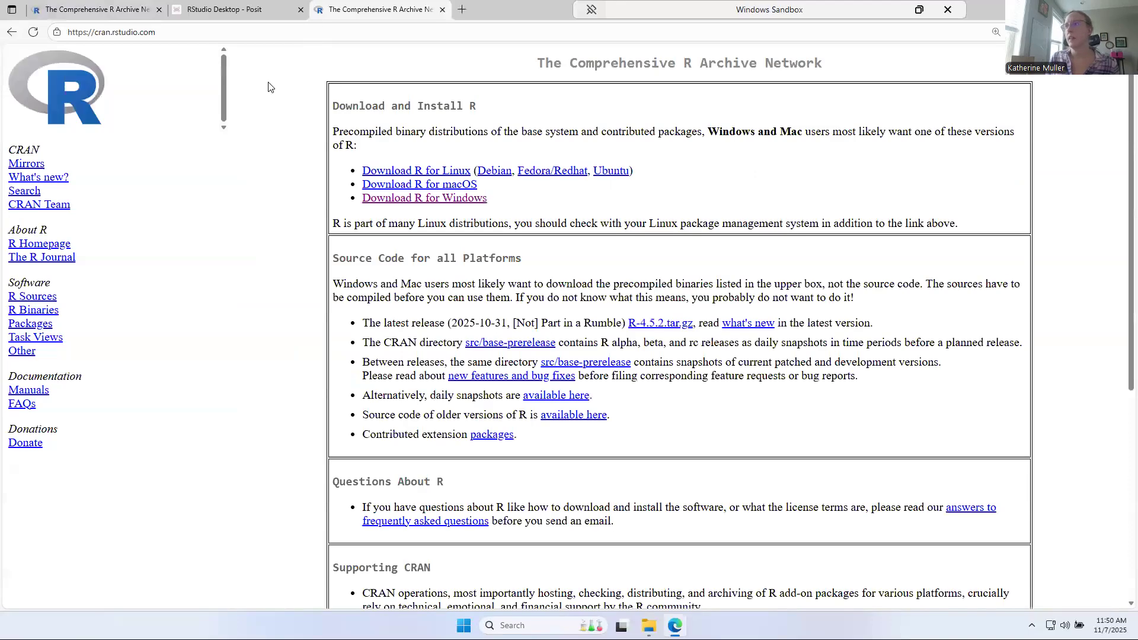
# - Go to the R for Windows downloads and open the RTools 4.5 page
pyautogui.click(453, 202)
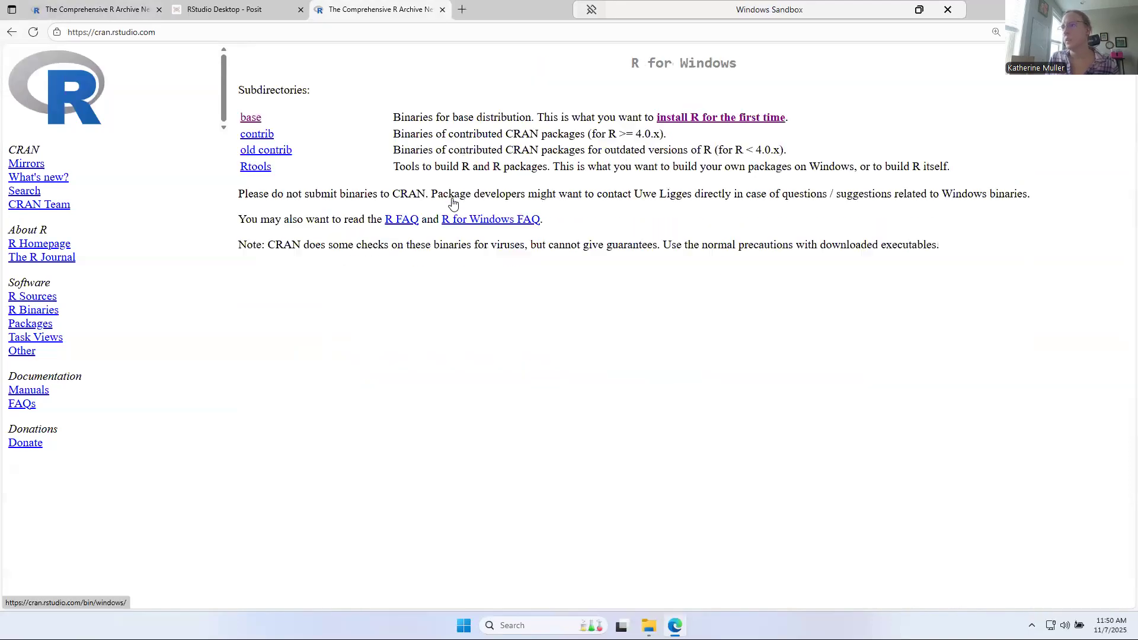
pyautogui.click(258, 171)
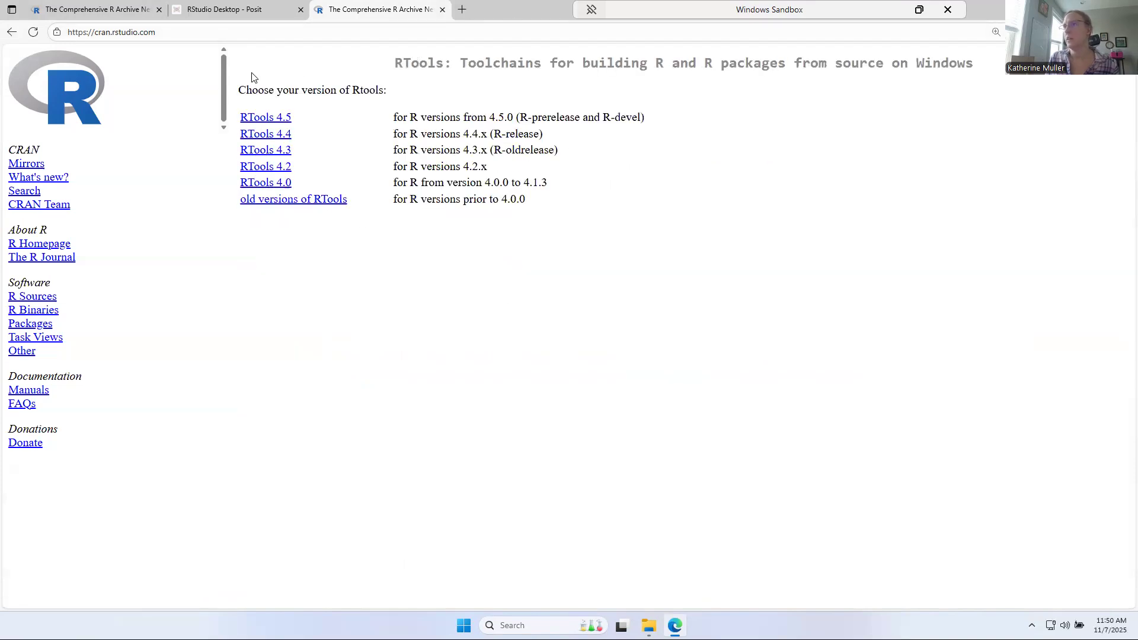
pyautogui.click(259, 119)
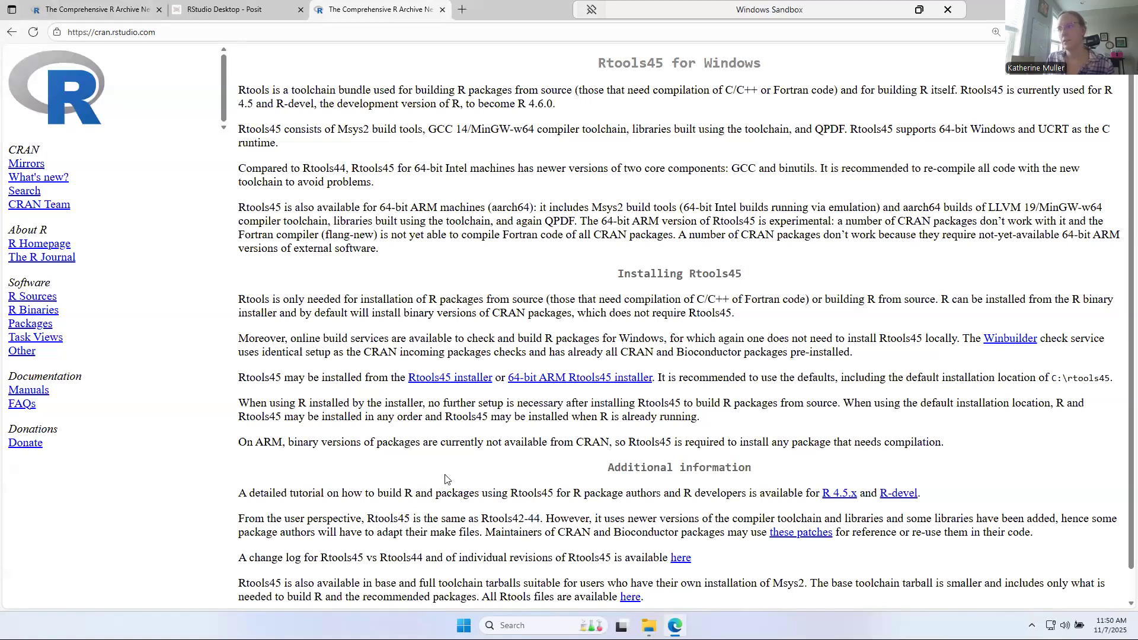
# - Enlarge the Rtools45 page text and download the standard Rtools45 installer
pyautogui.scroll(-1, 459, 320)
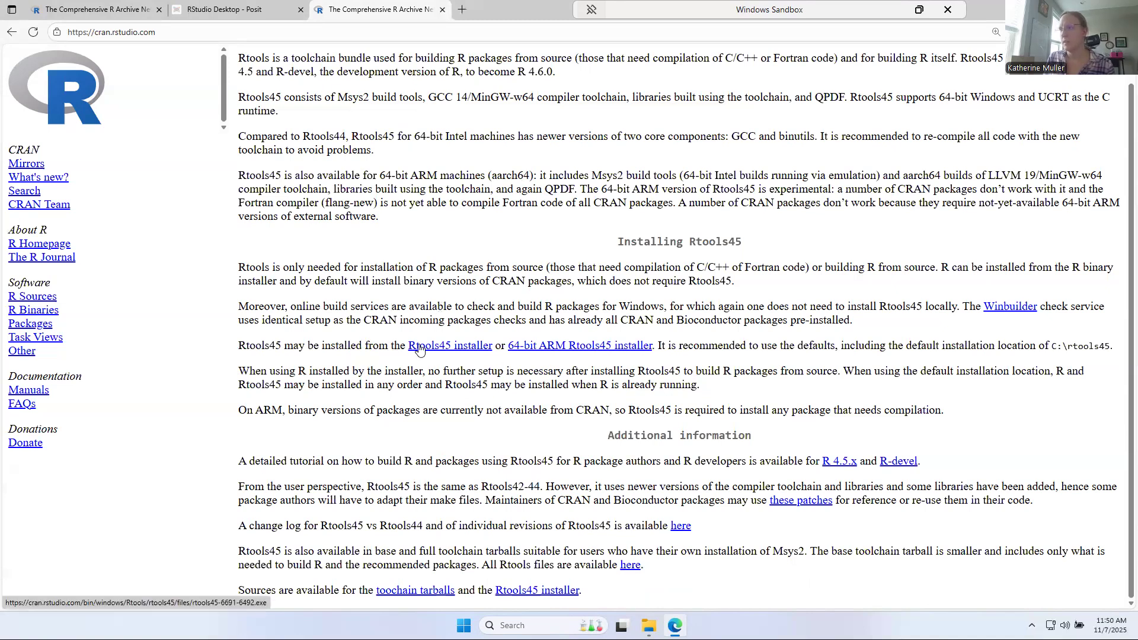
pyautogui.hotkey('ctrl', '+')
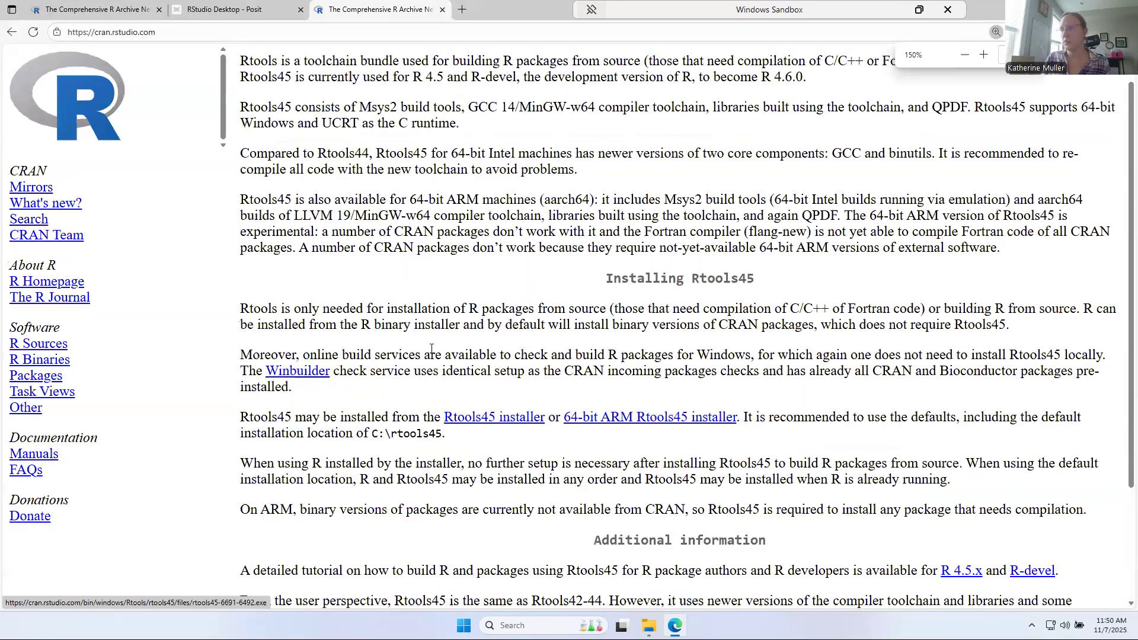
pyautogui.scroll(1, 559, 415)
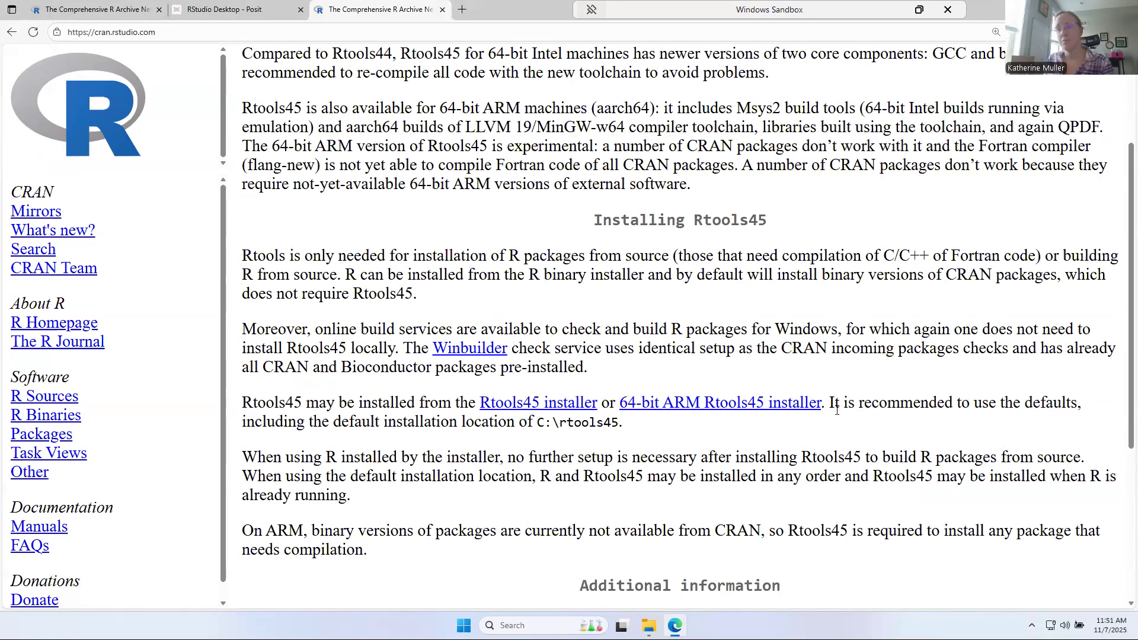
pyautogui.click(535, 408)
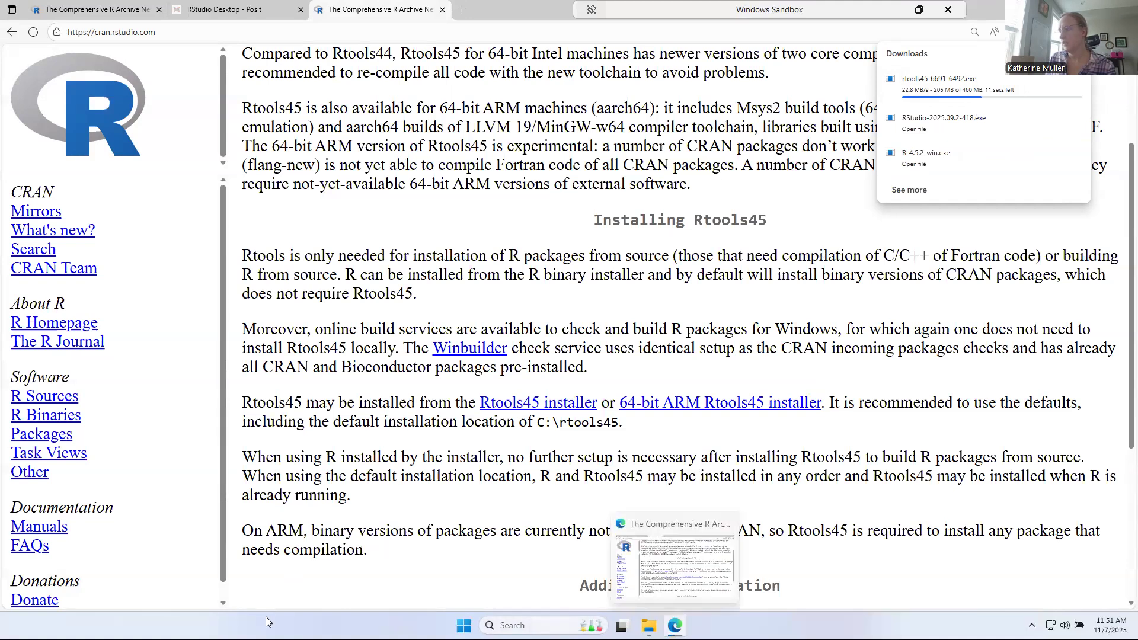
pyautogui.click(648, 626)
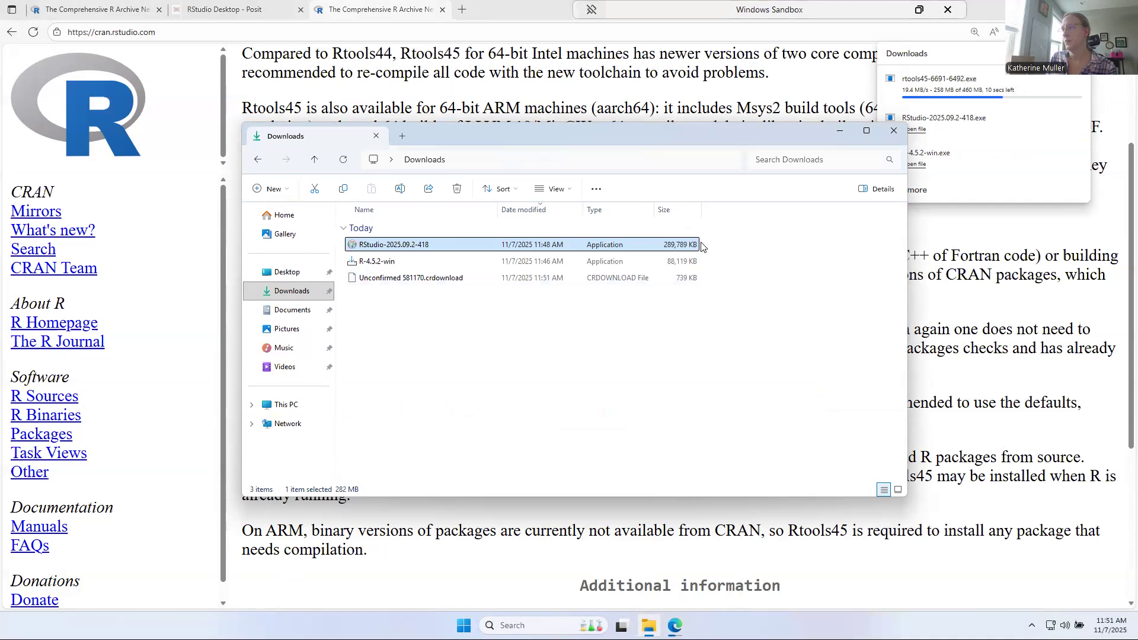
pyautogui.click(596, 332)
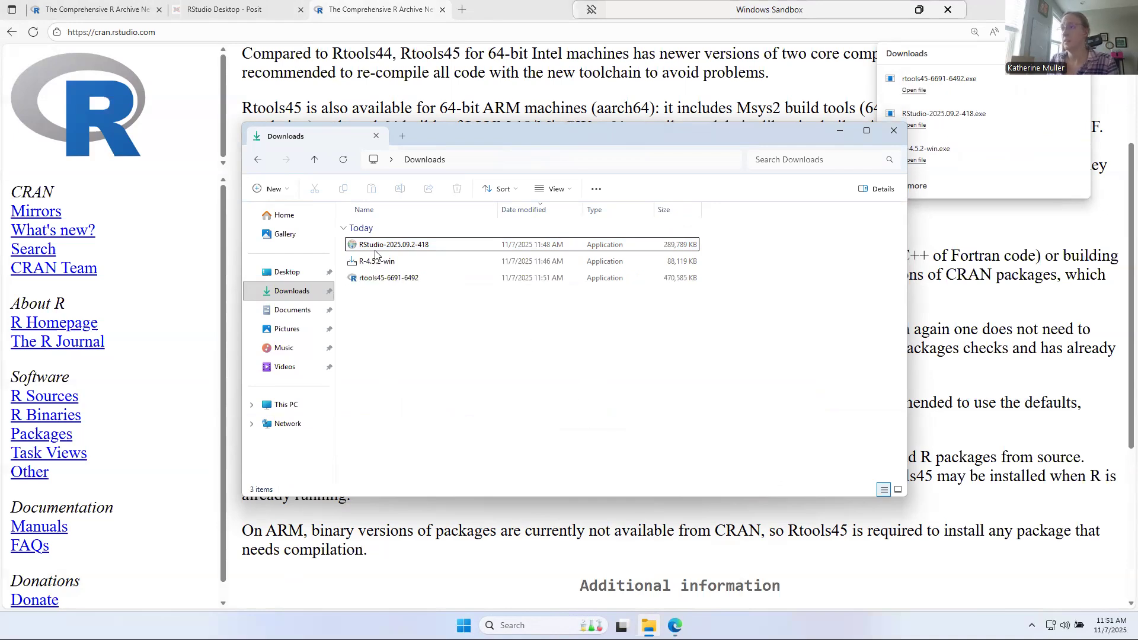
pyautogui.click(385, 279)
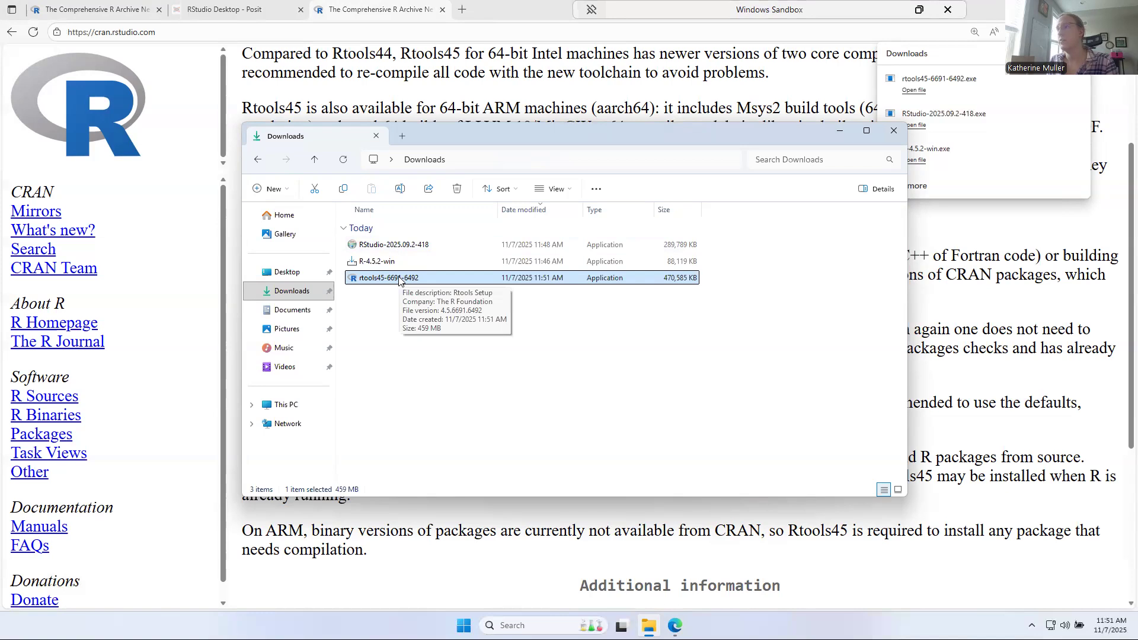
pyautogui.doubleClick(399, 279)
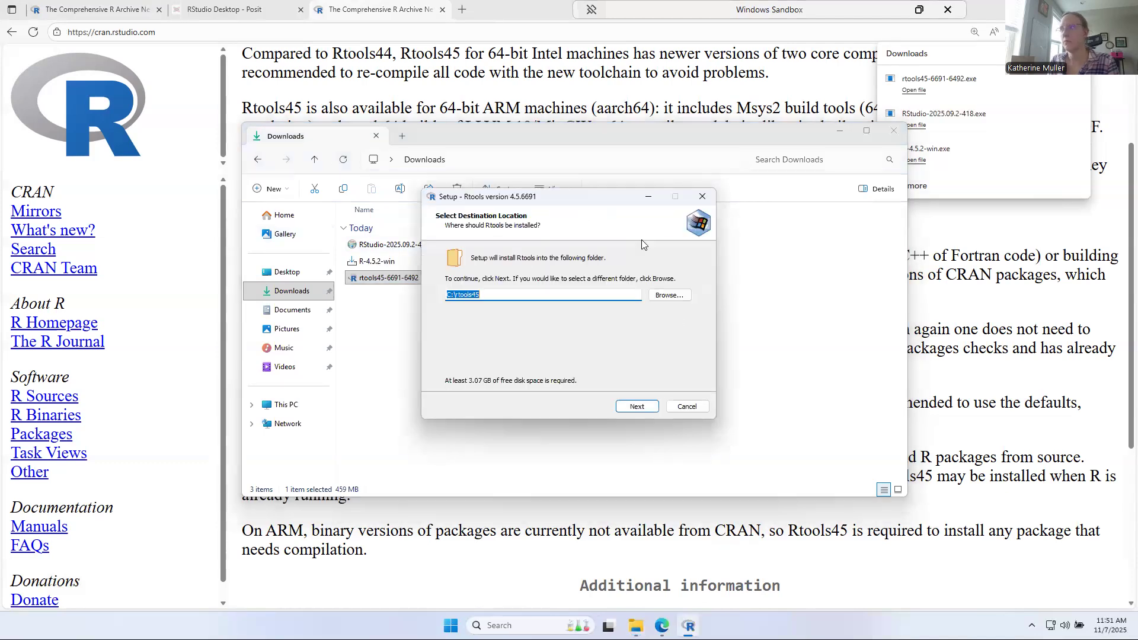
# - Install Rtools in the default C:\rtools45 folder with both default additional tasks, and finish the setup
pyautogui.moveTo(550, 202); pyautogui.dragTo(549, 220)
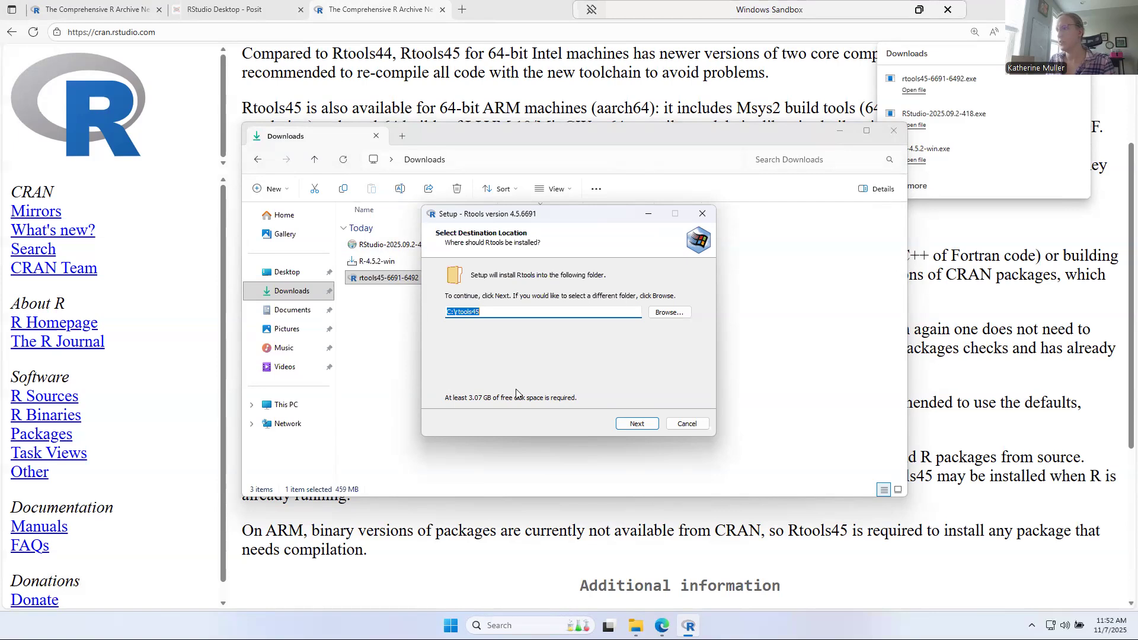
pyautogui.click(632, 426)
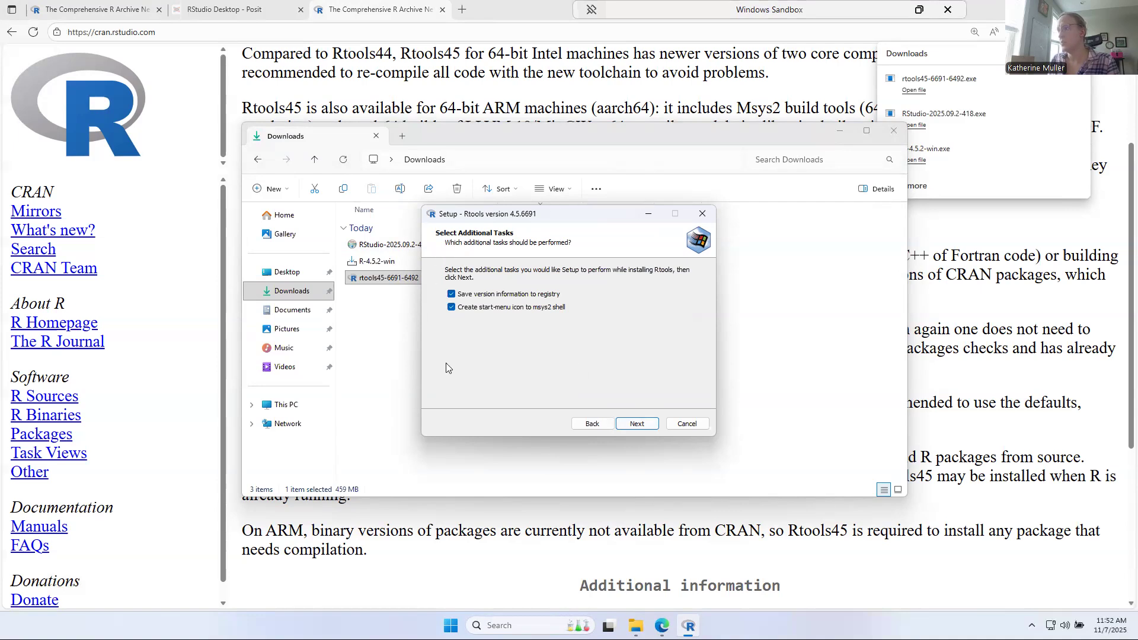
pyautogui.click(653, 426)
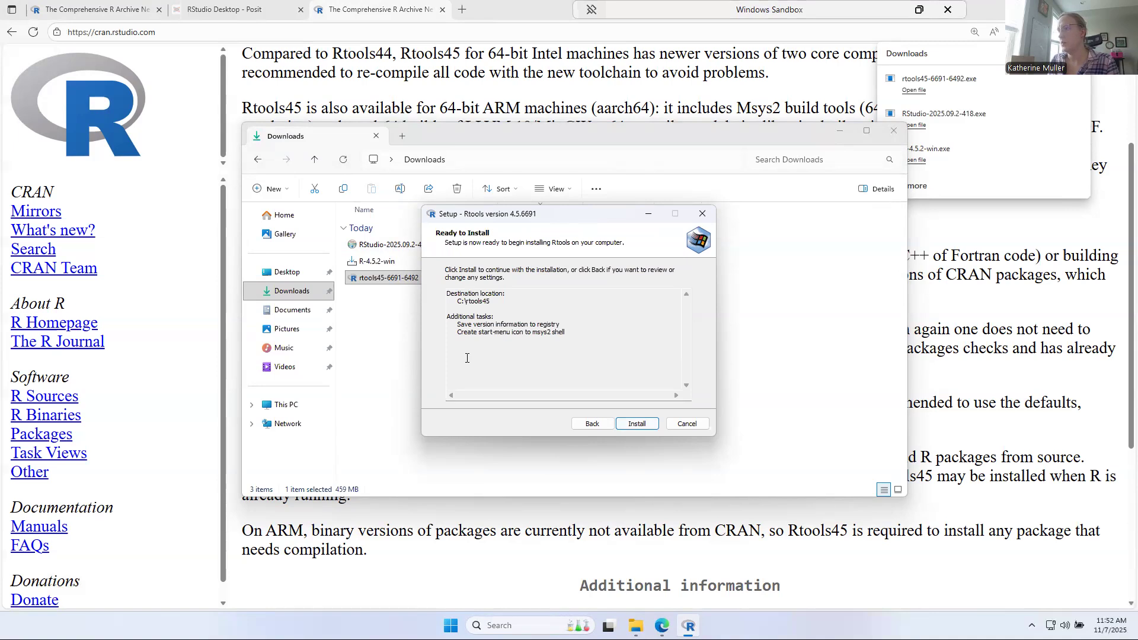
pyautogui.click(651, 422)
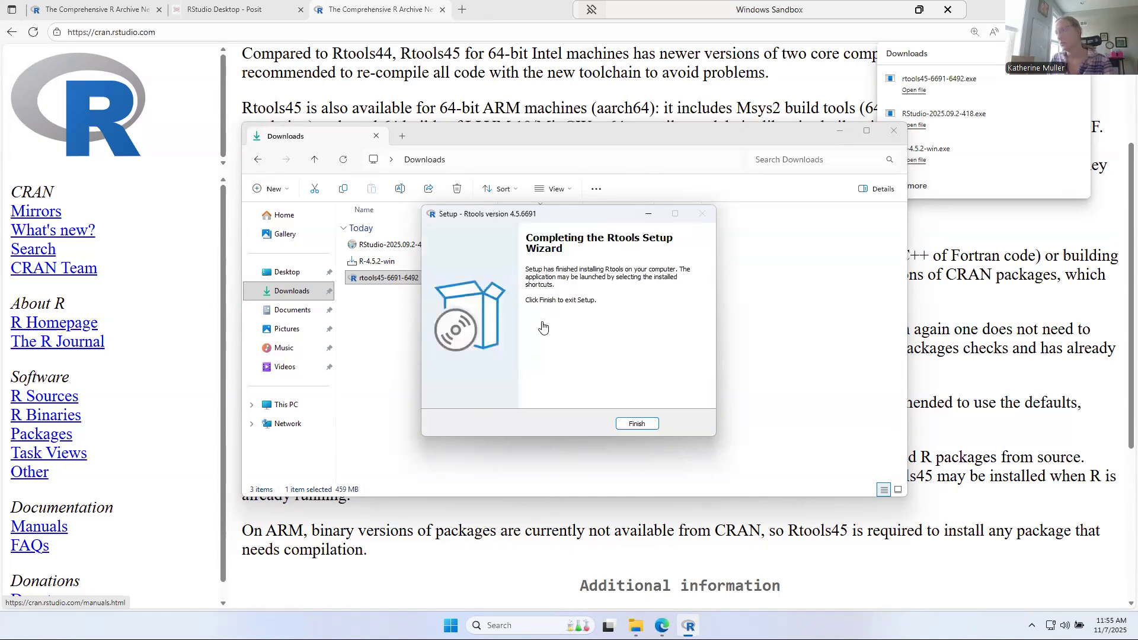
pyautogui.click(643, 426)
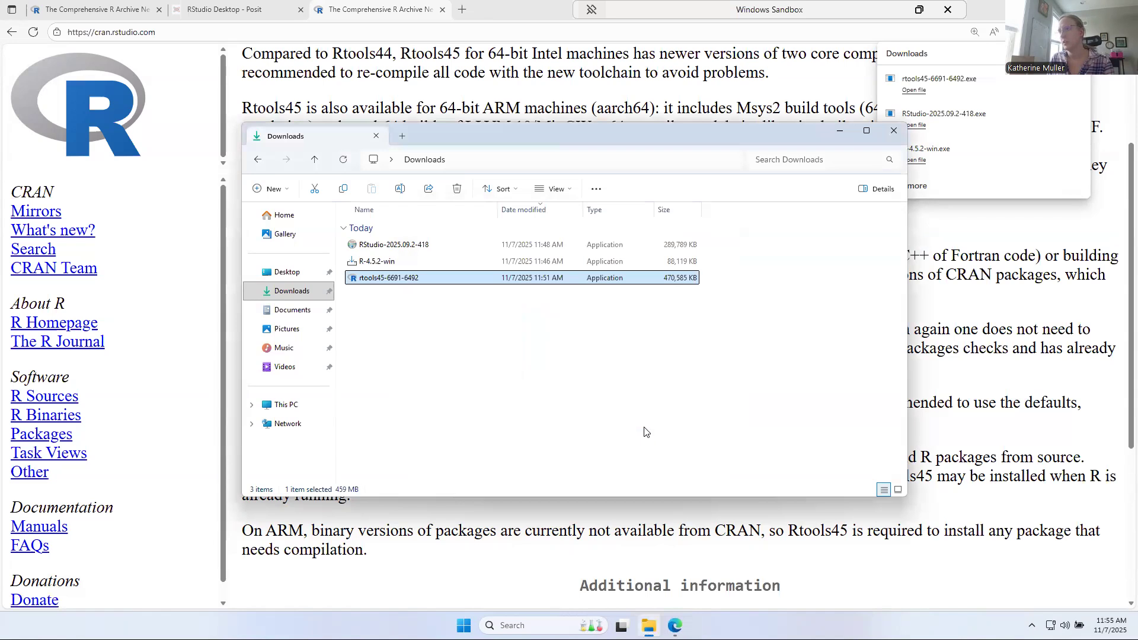